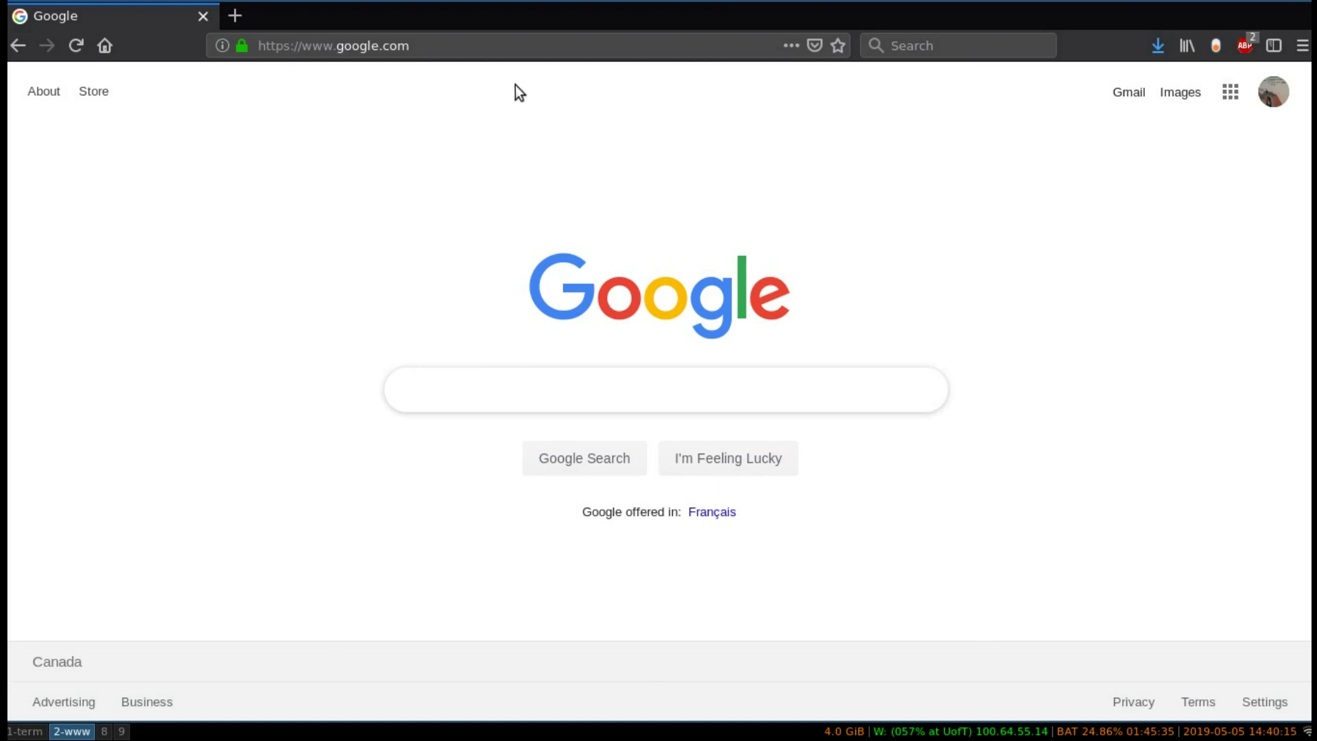
left_click(513, 56)
key("ctrl+a")
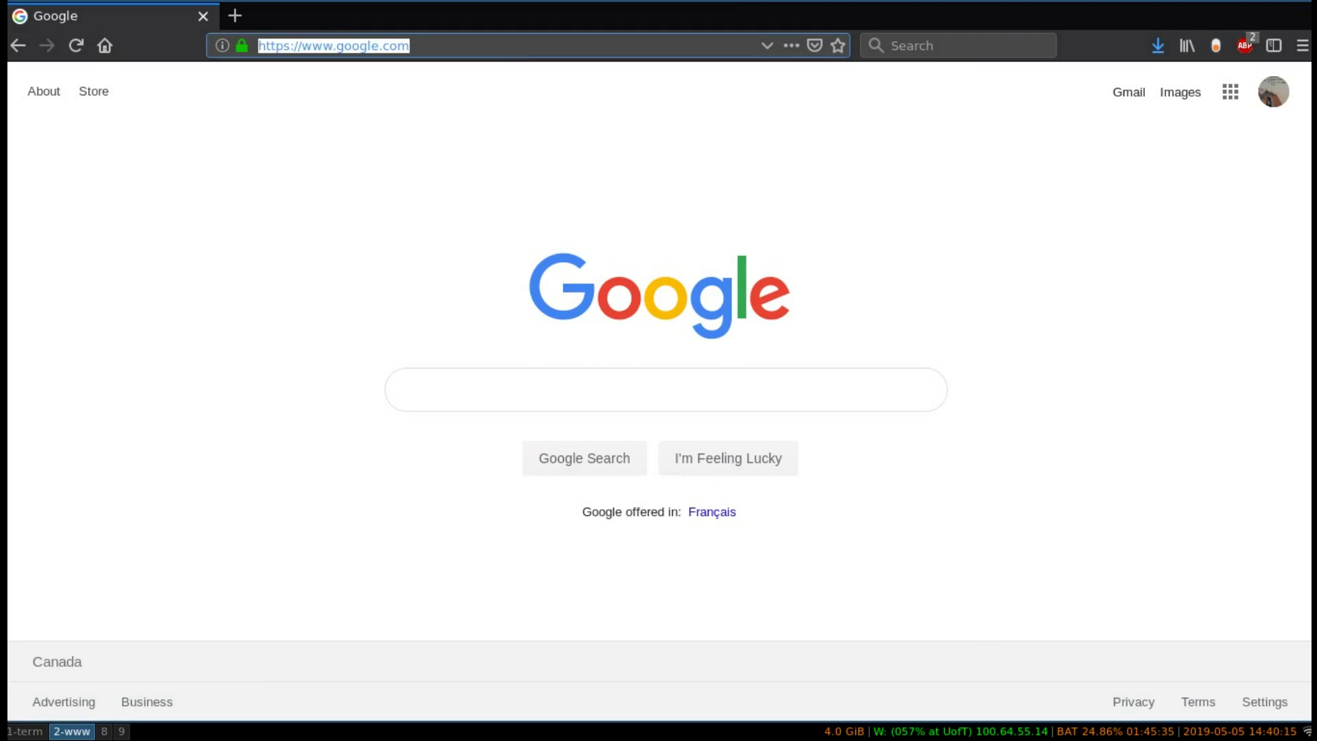
type("ht")
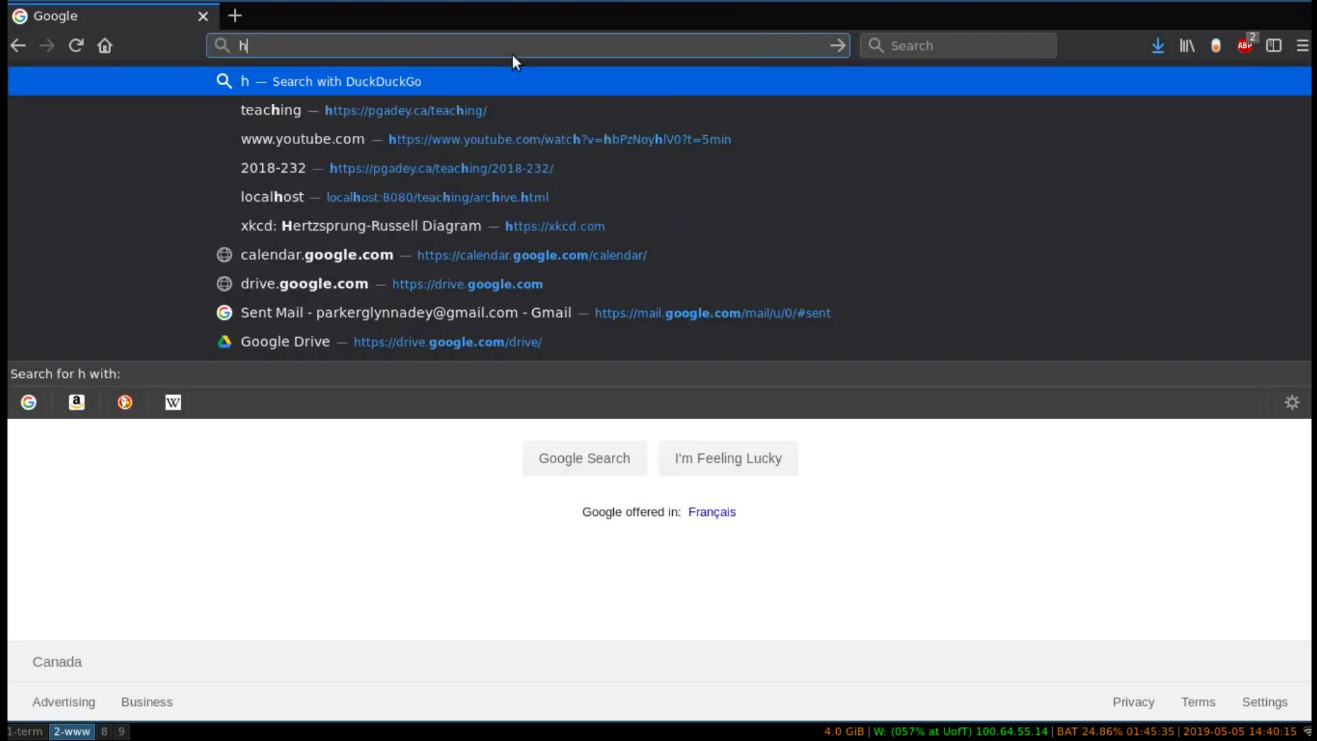
type("tp://p")
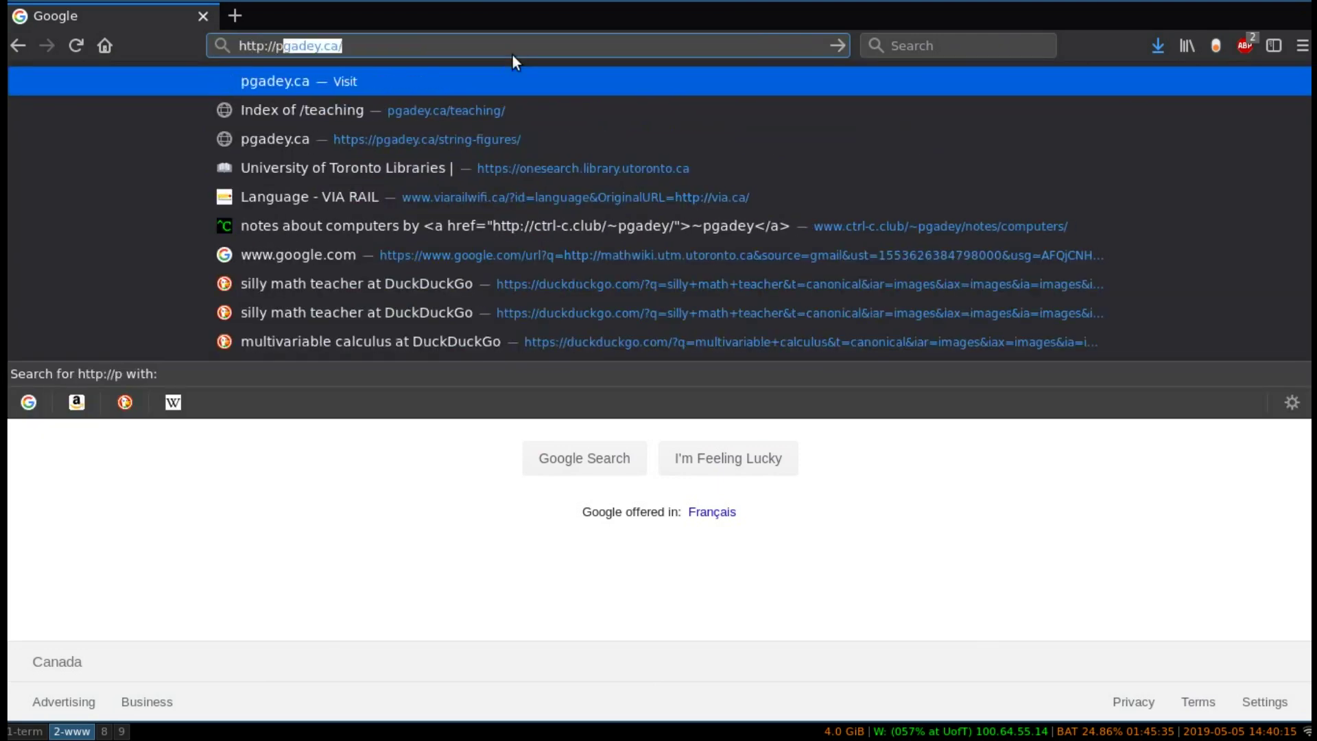
type("gade")
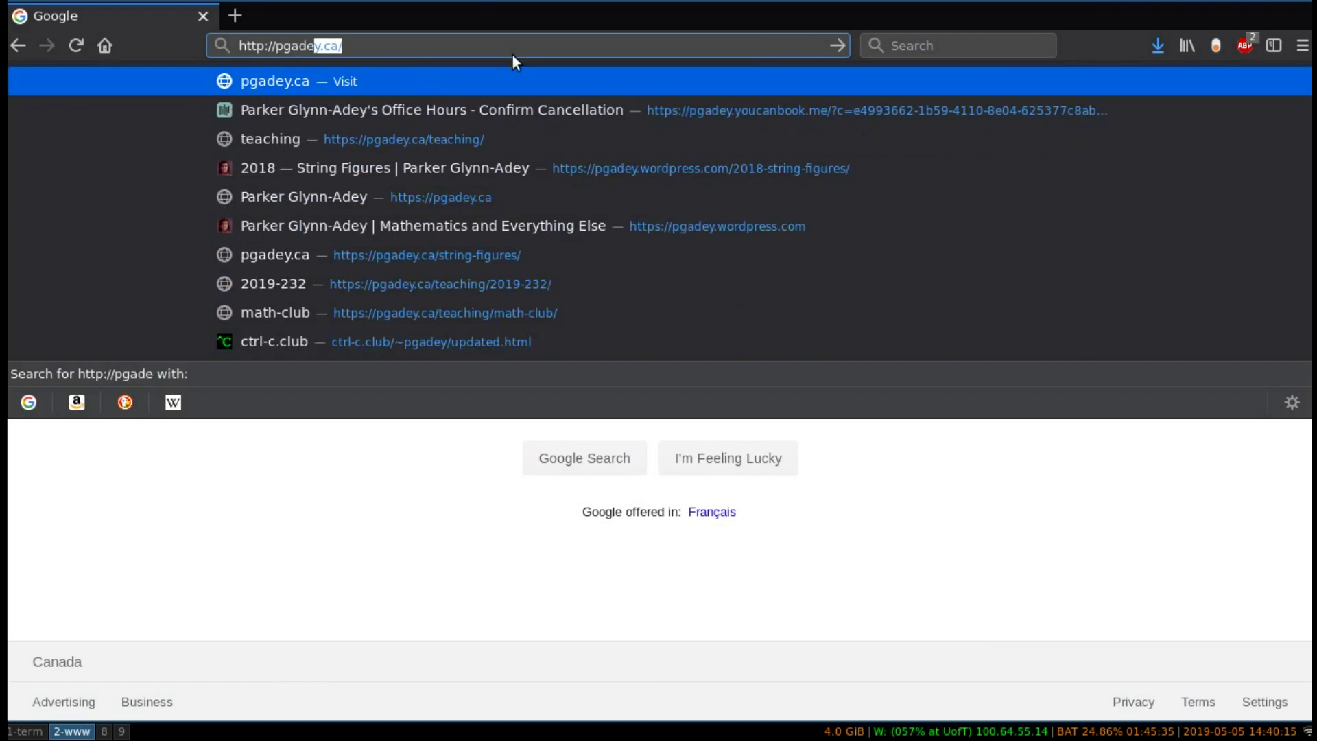
type("y.ca")
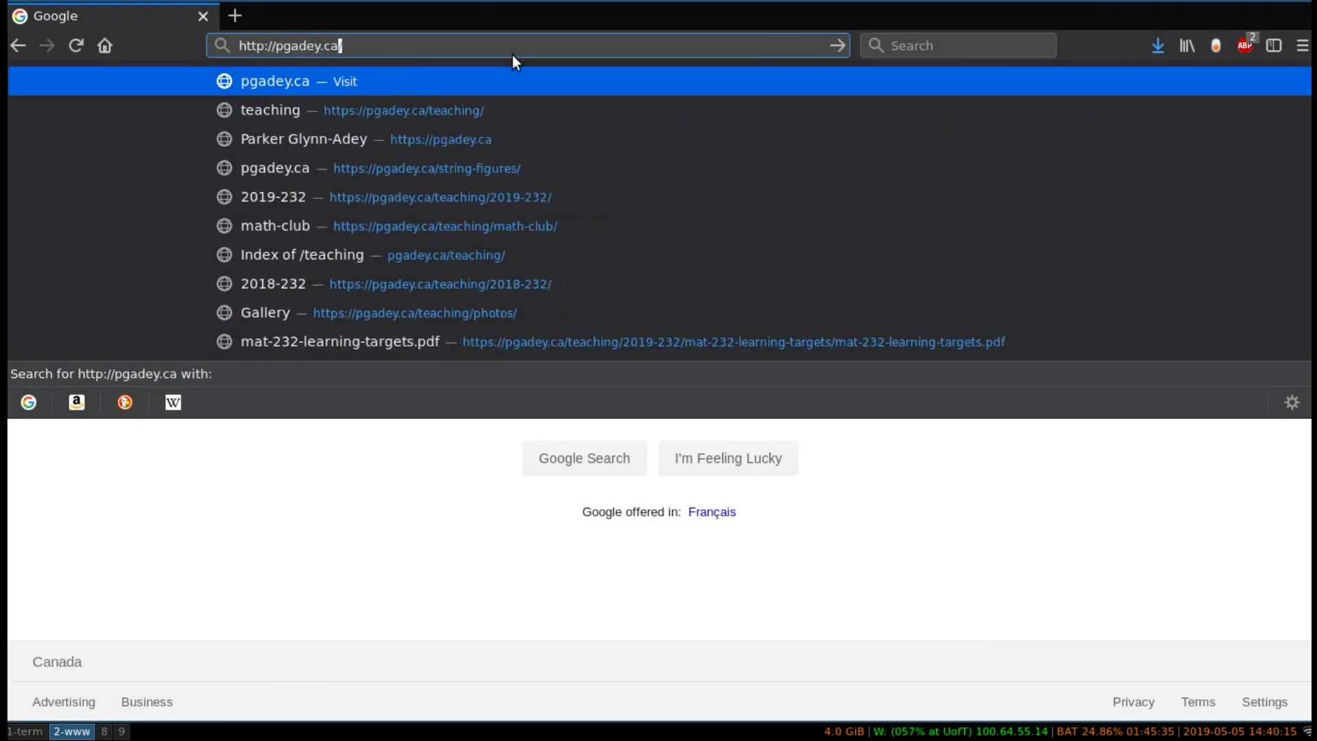
key("Return")
scroll(487, 164, "down", 2)
scroll(487, 163, "down", 1)
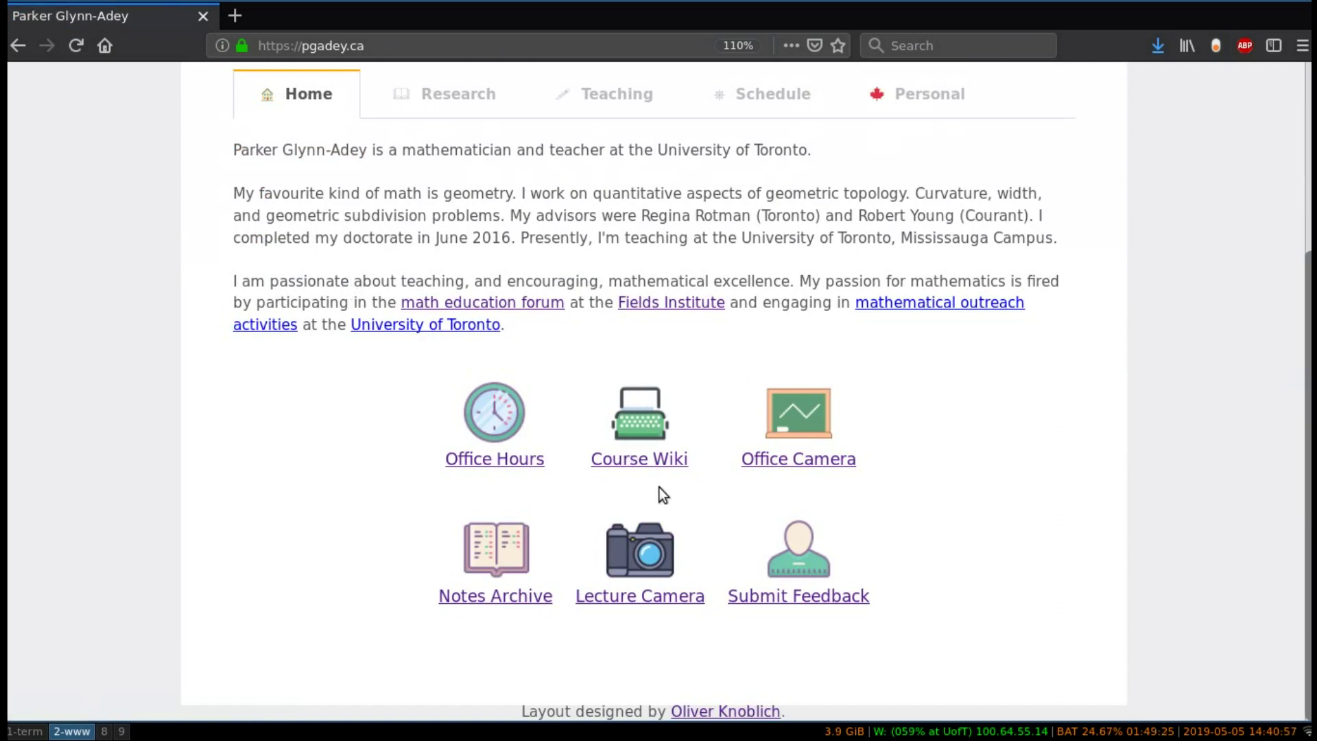
Step: Follow the Course Wiki link and log in to the Math Wiki as Rufus
left_click(636, 453)
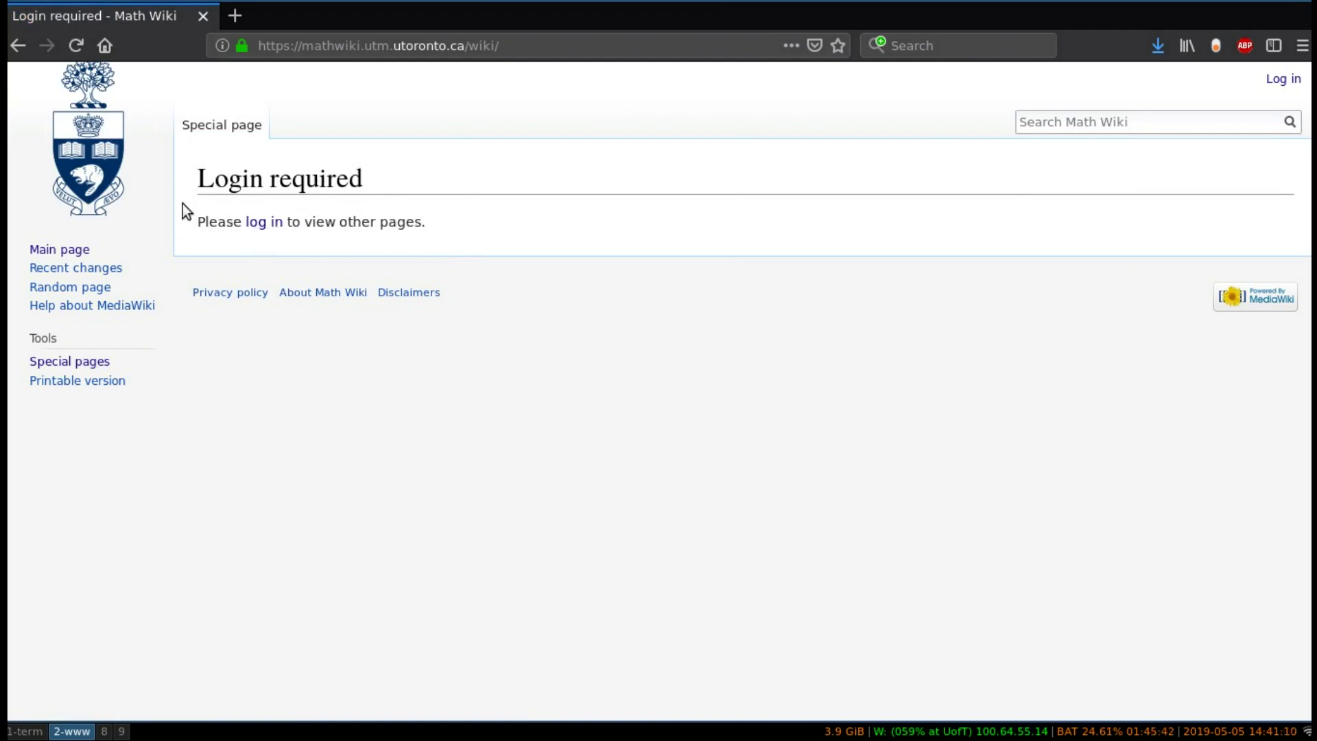
left_click(264, 223)
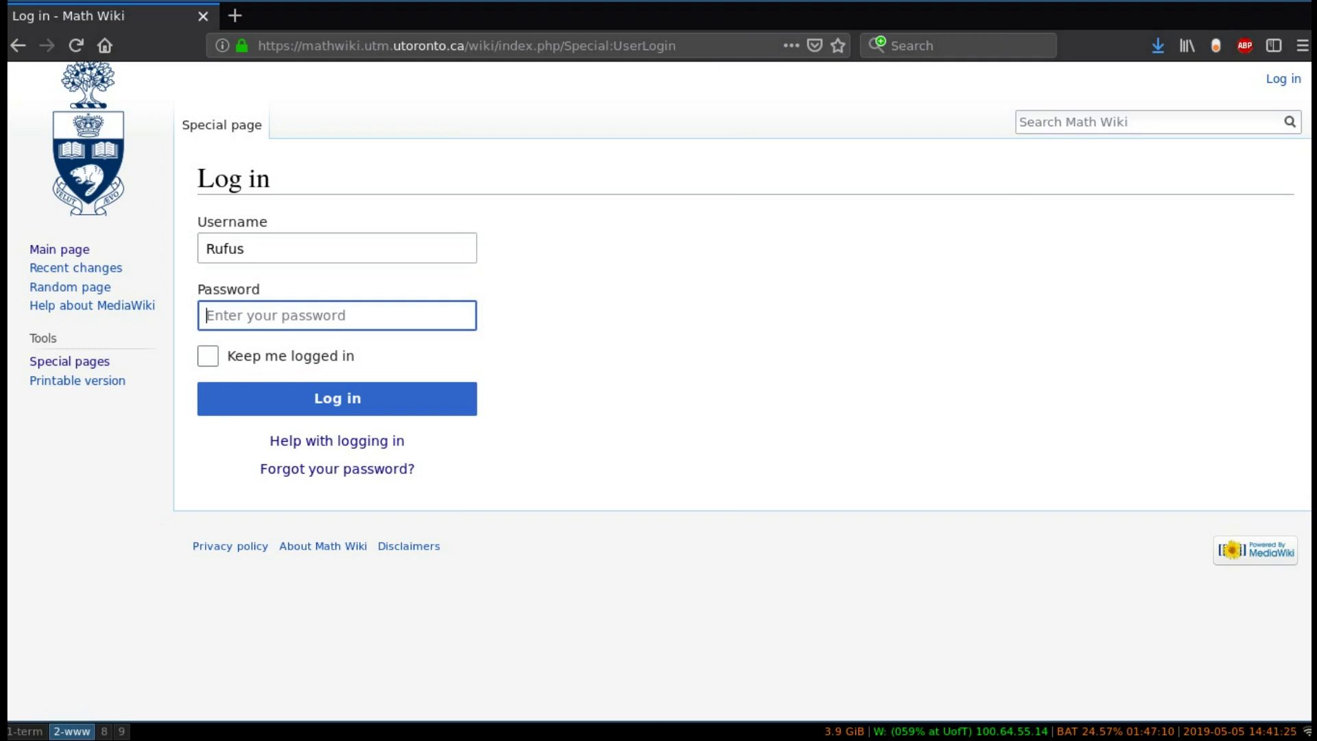
type("•")
type("•••••••")
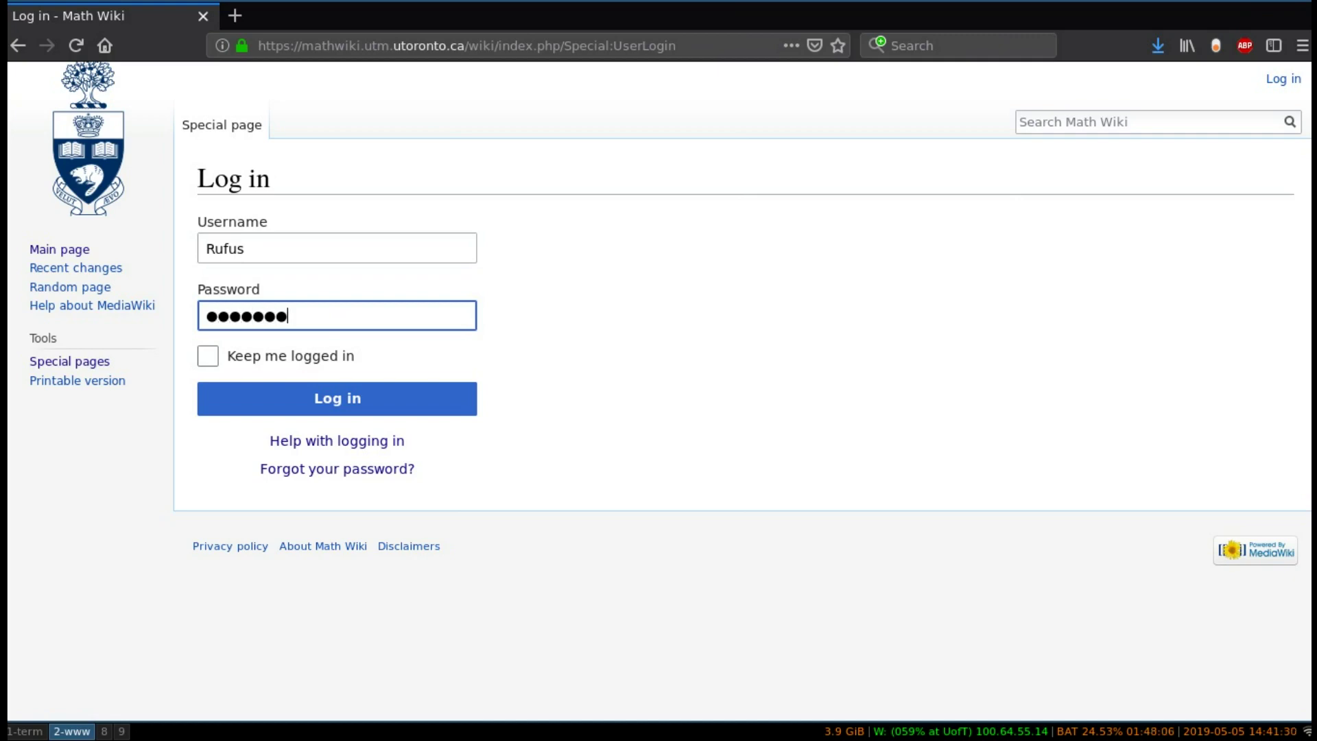
type("•••••")
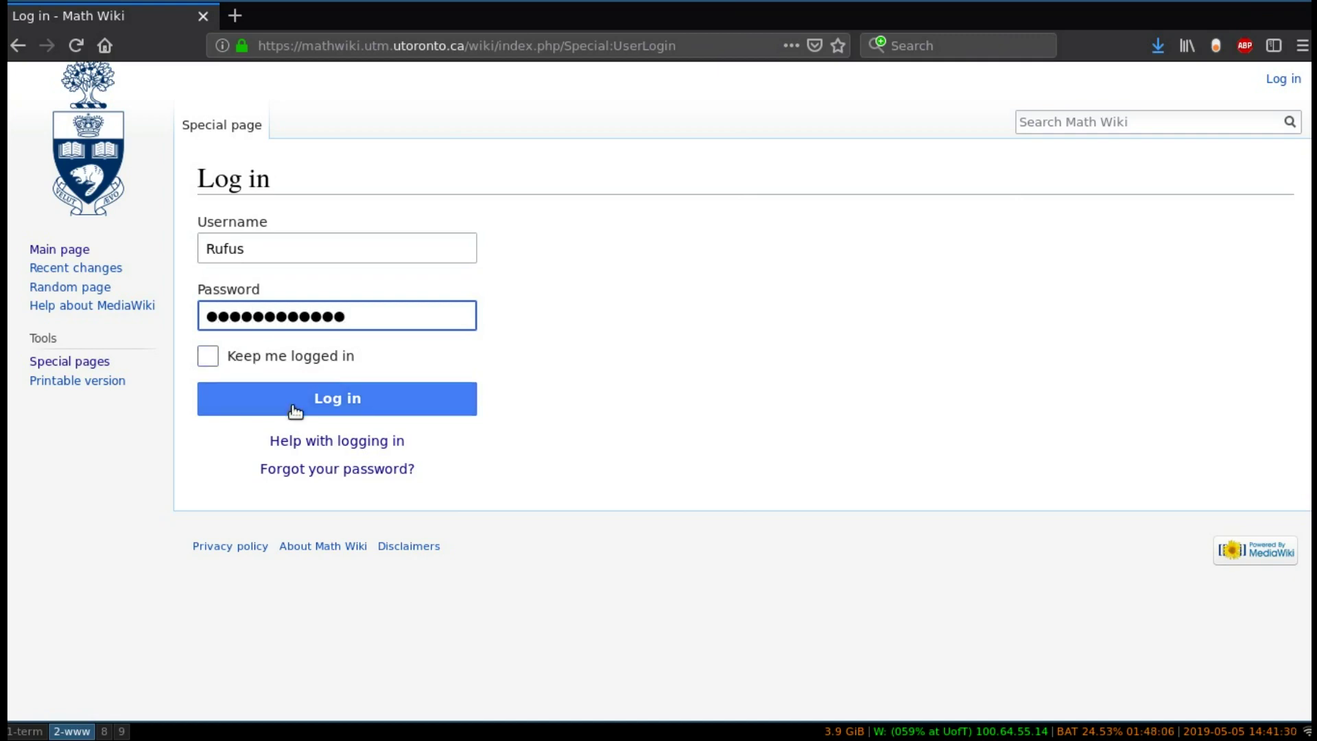
left_click(292, 407)
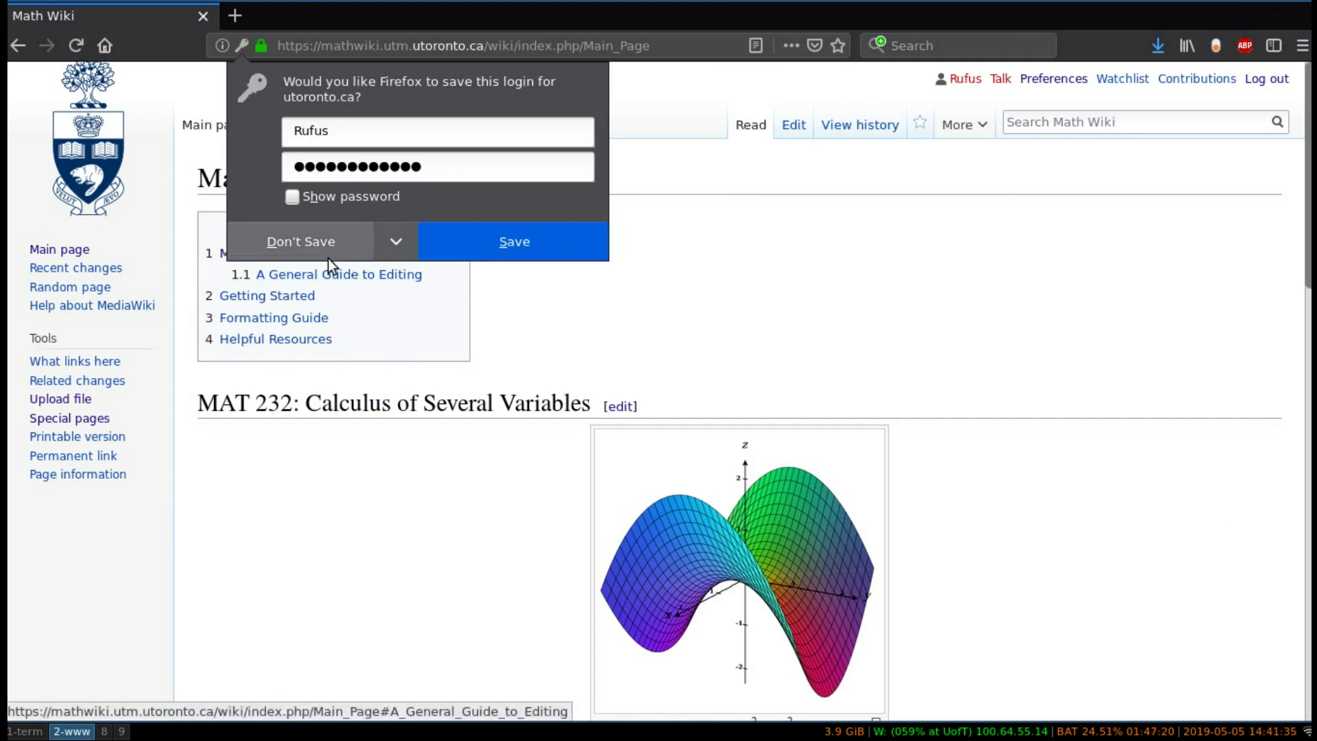
Step: Decline Firefox's offer to save the Rufus login
left_click(329, 253)
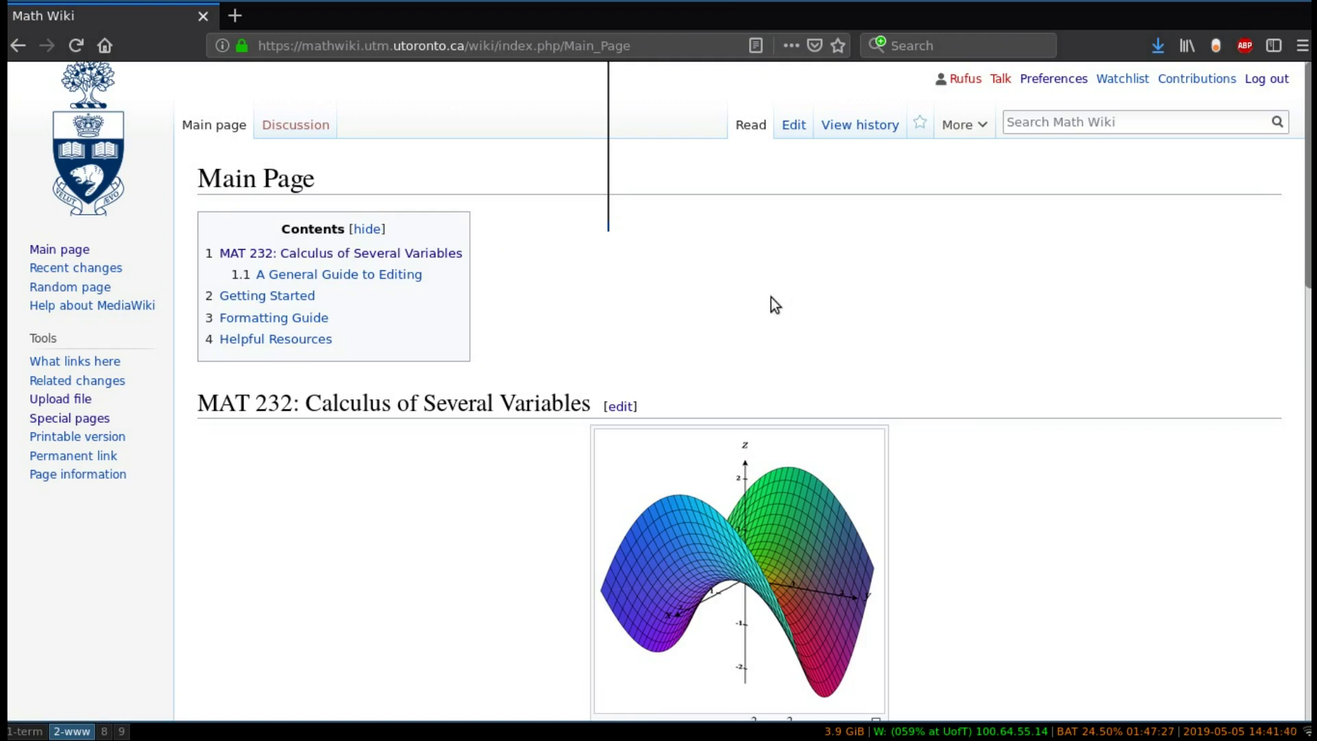
scroll(771, 298, "down", 2)
scroll(770, 299, "down", 1)
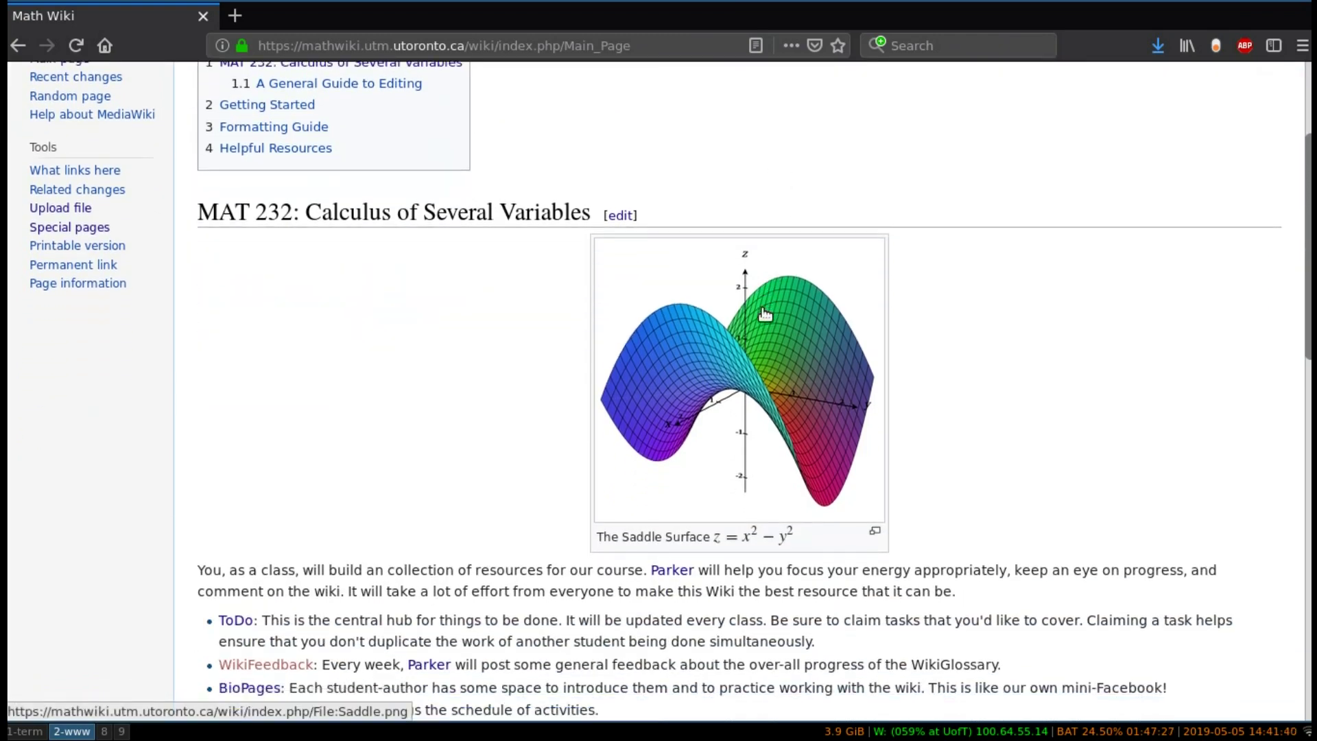
scroll(764, 308, "down", 2)
scroll(759, 317, "down", 1)
scroll(743, 343, "down", 2)
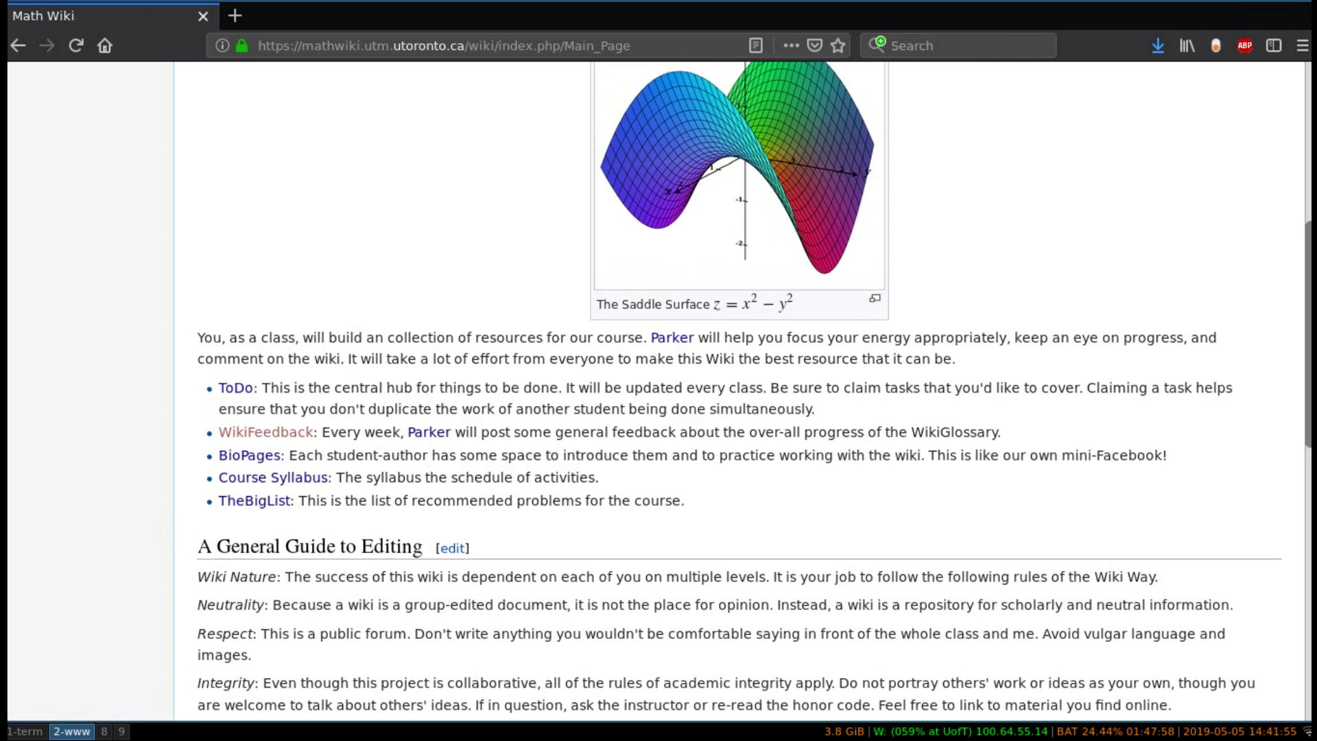
scroll(176, 529, "up", 3)
Step: Create User:Rufus from the BioPages red link with the text "Hi! I'm Rufus, the class pet!" and save it
left_click(243, 604)
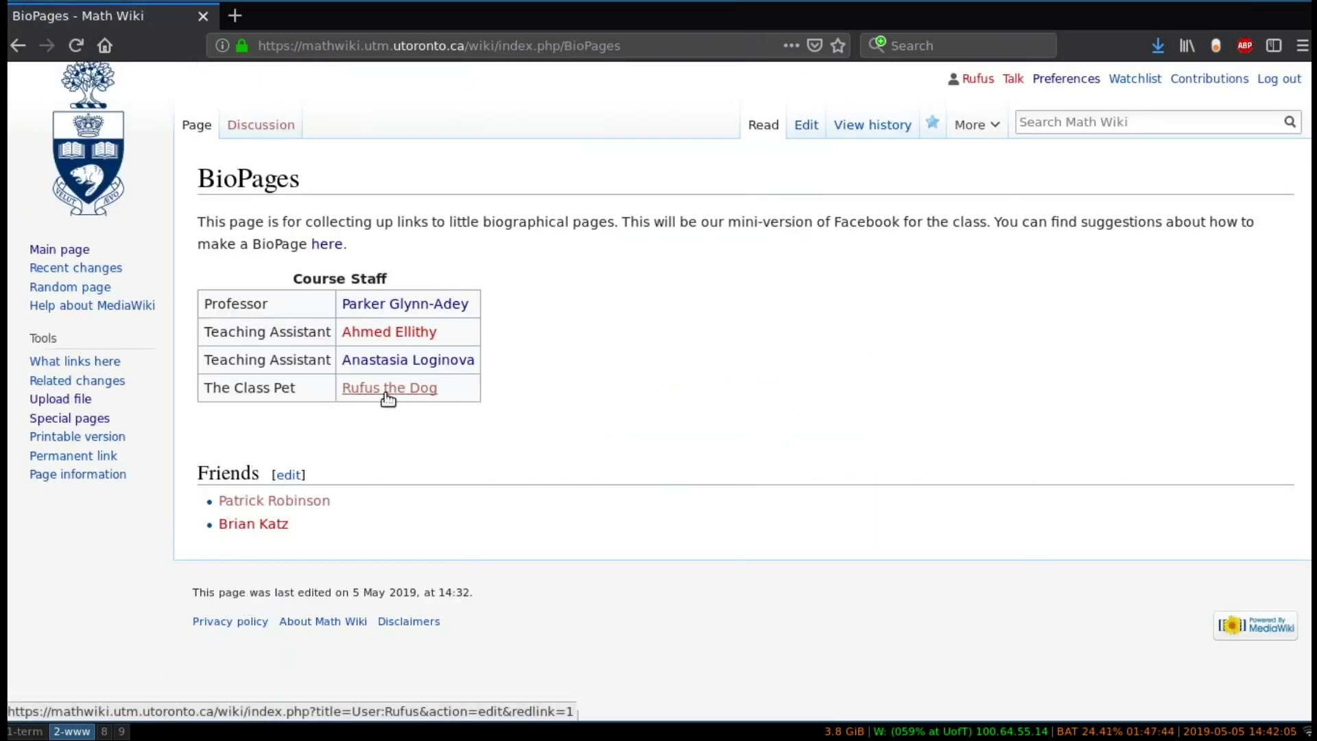
left_click(425, 393)
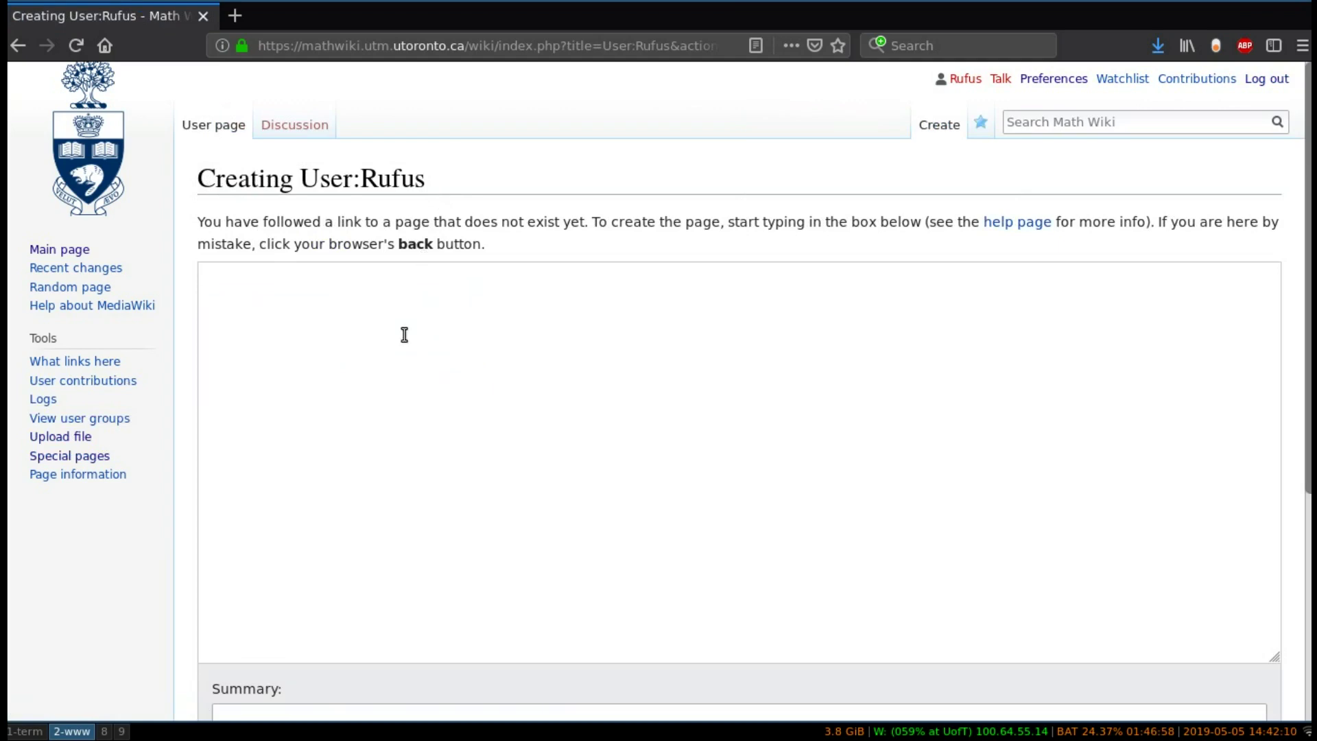
left_click(404, 335)
type("i! I'm Ru")
type("fus, the class p")
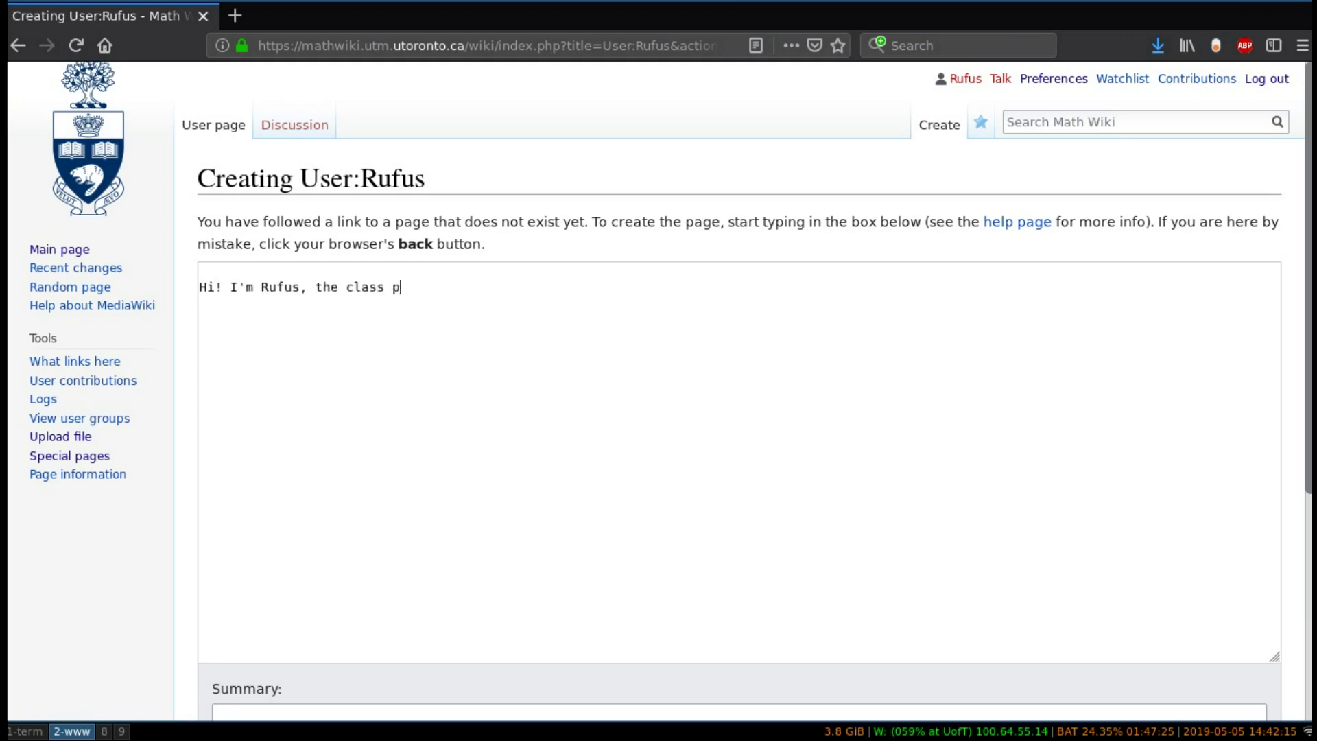
type("et!")
key("Return")
scroll(403, 350, "down", 2)
scroll(370, 389, "down", 4)
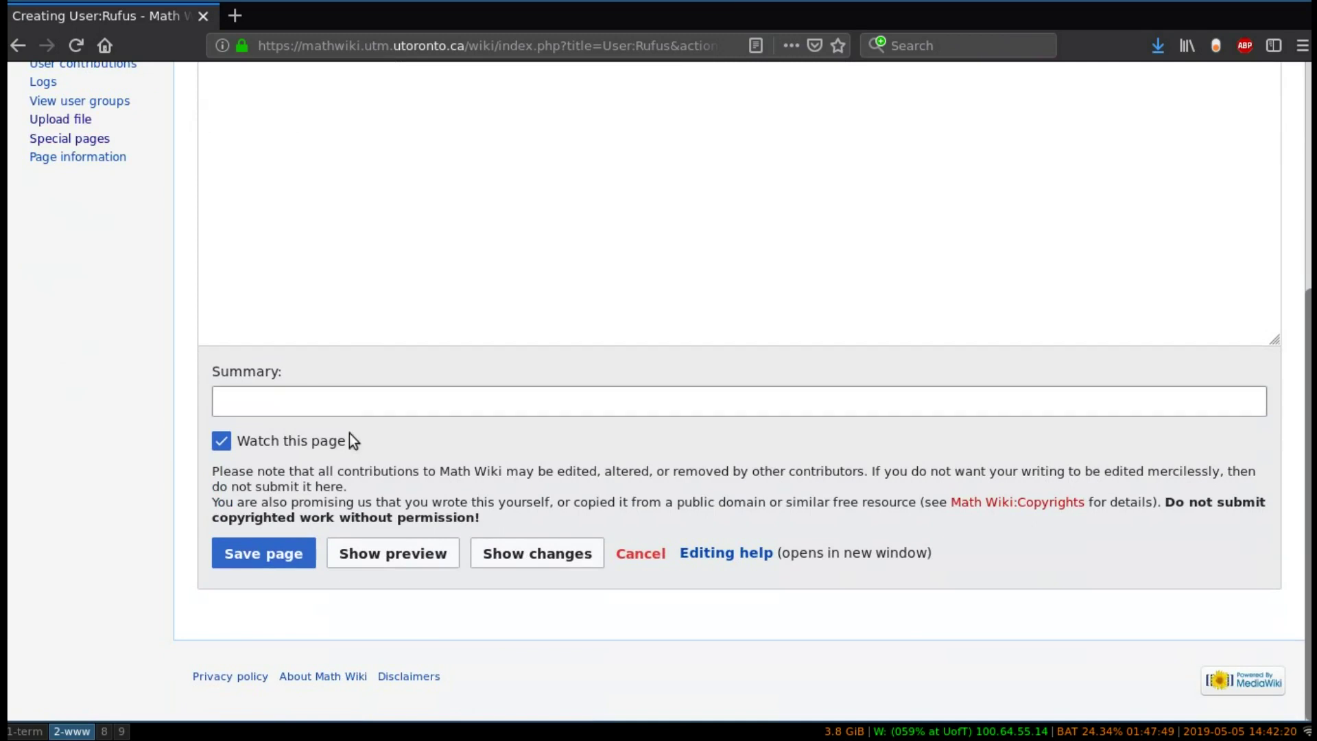
left_click(268, 555)
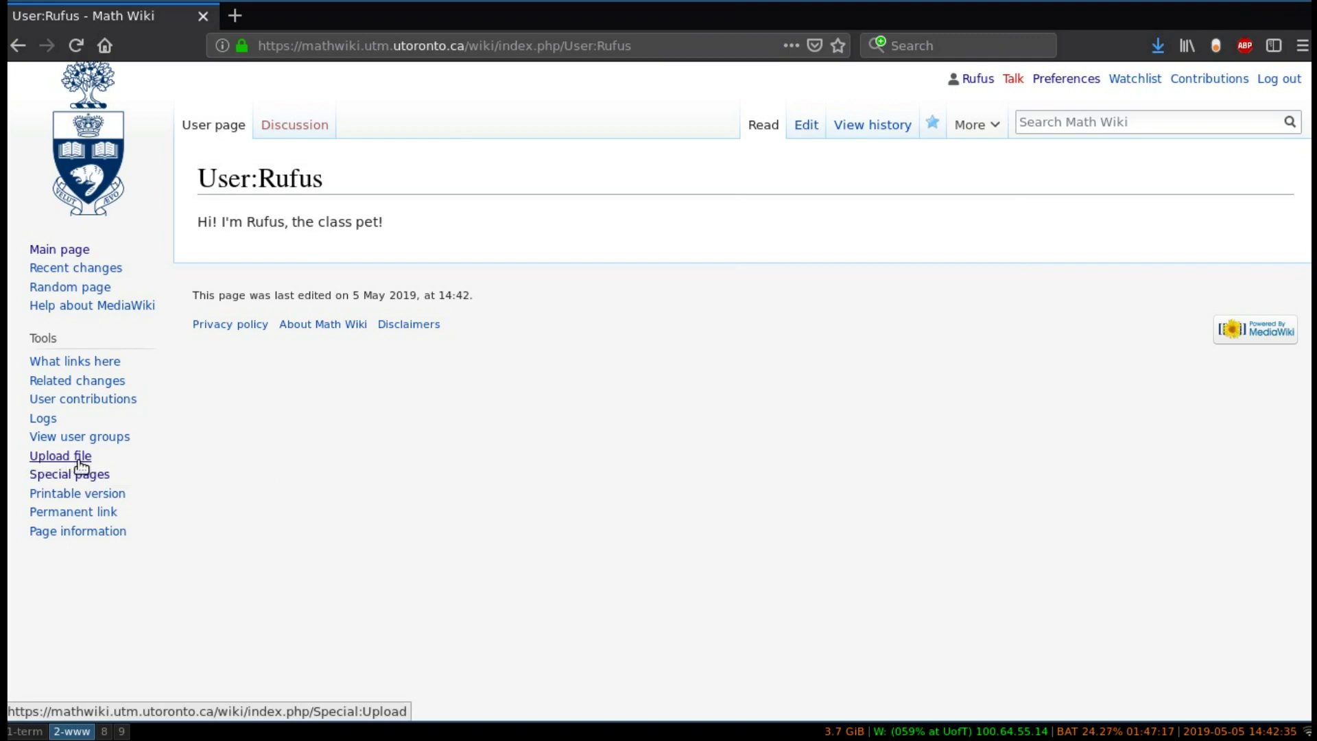
Step: On the Upload file page, choose rufus-portrait.jpg from the rufus folder as the source file
left_click(80, 464)
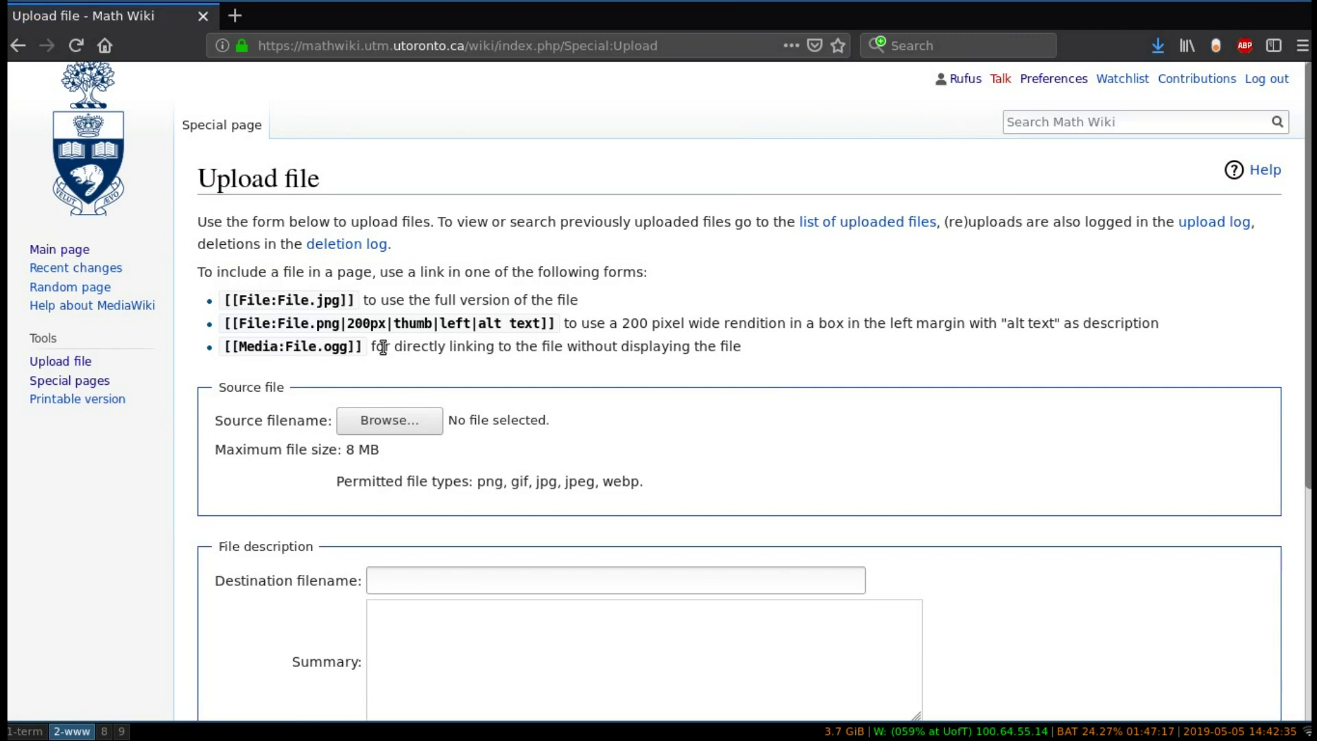
scroll(383, 348, "down", 2)
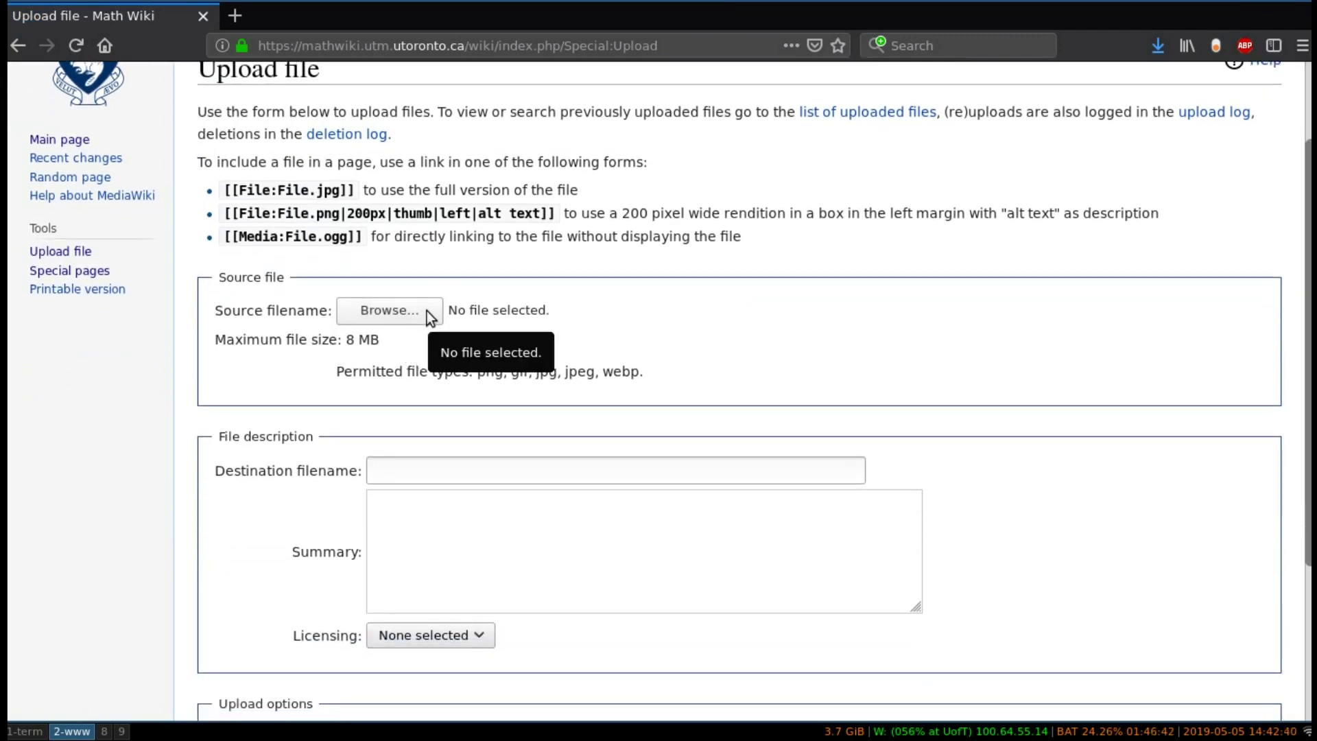
left_click(428, 311)
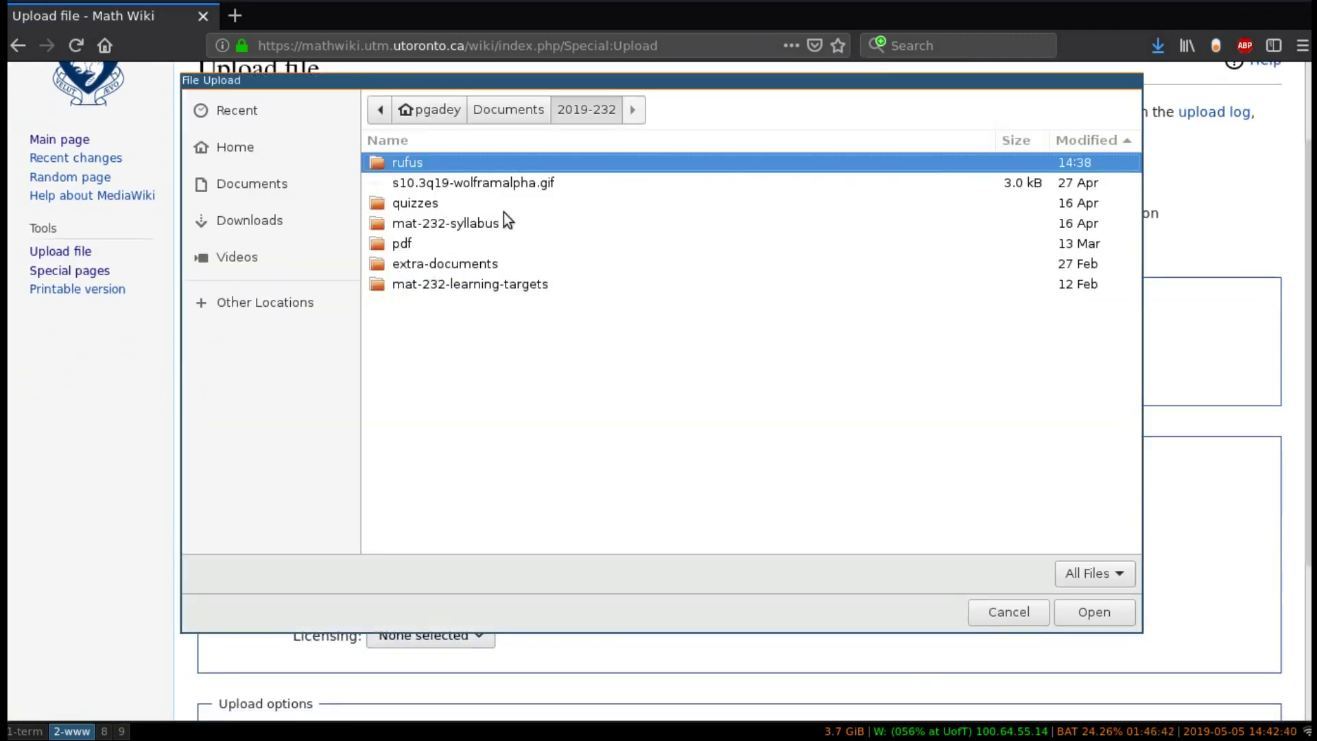
key("Return")
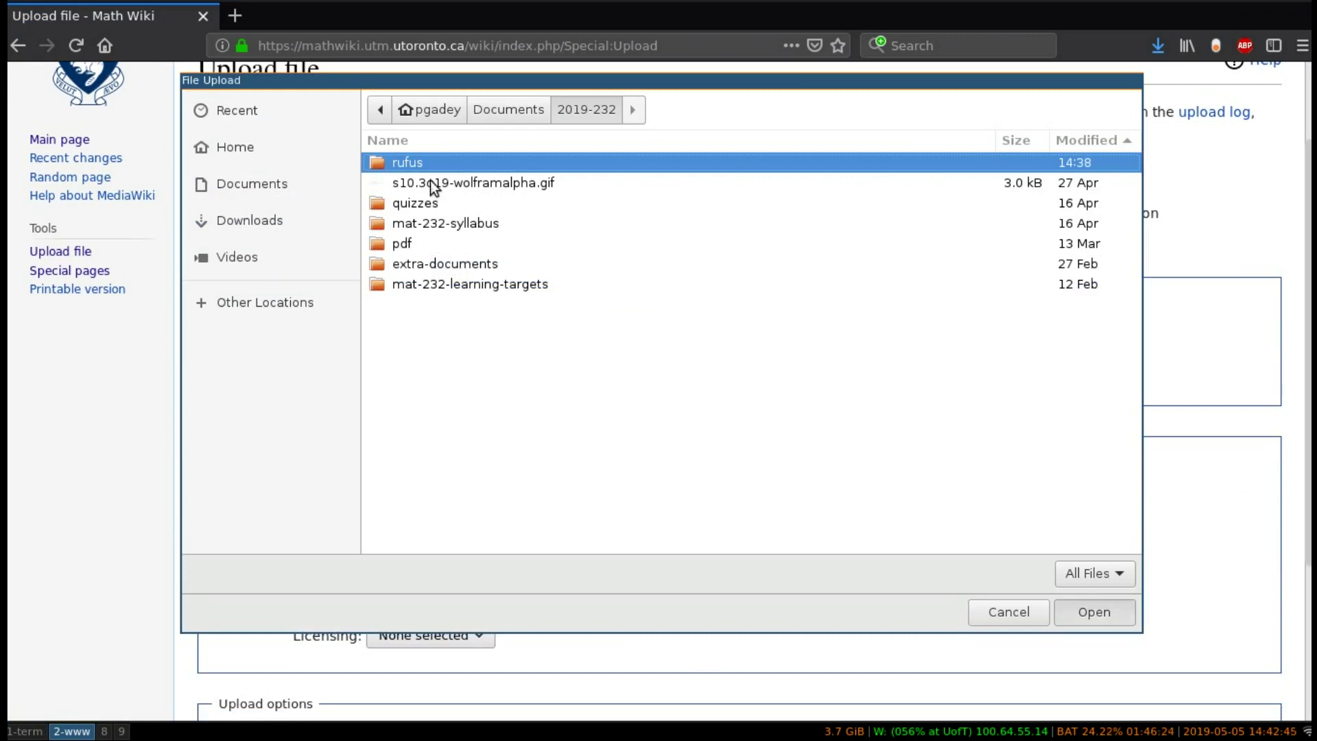
left_click(430, 188)
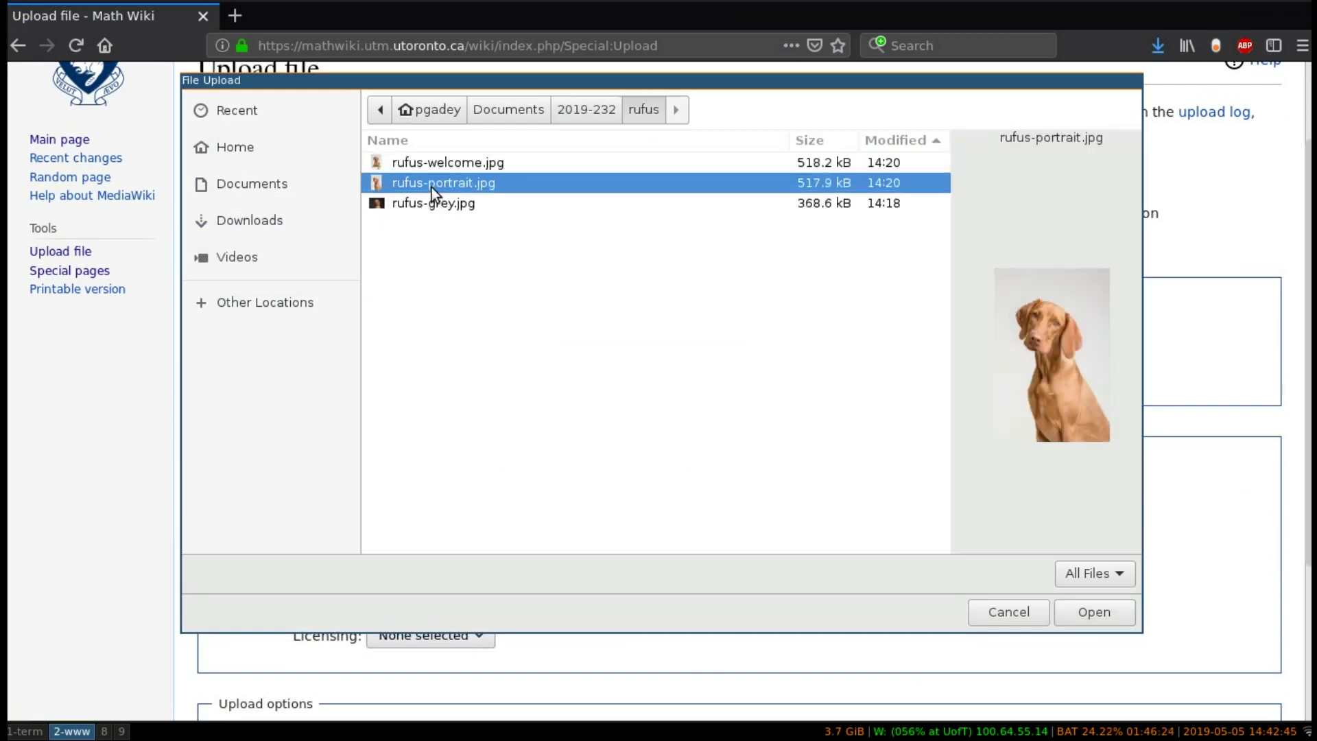
Step: Upload Rufus-portrait.jpg with the summary "A handsome looking portrait of Rufus."
left_click(1080, 616)
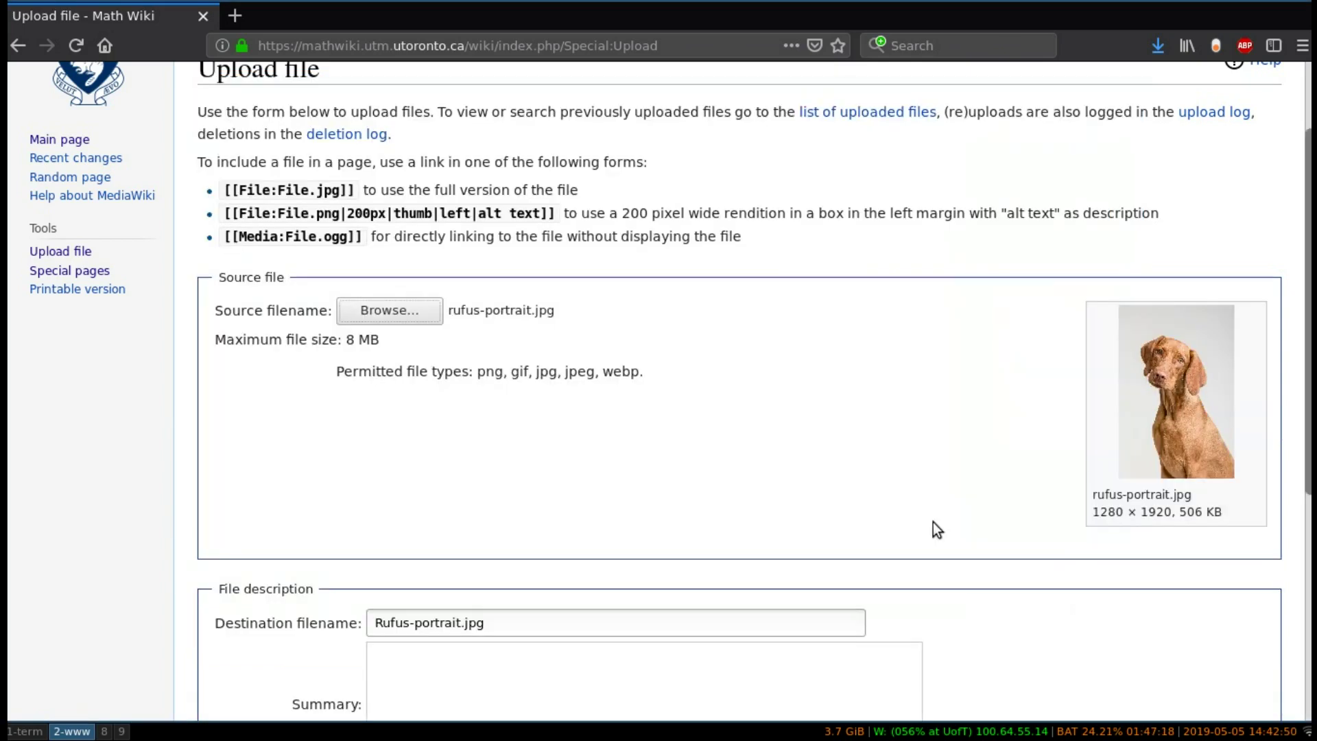
scroll(788, 433, "down", 2)
scroll(788, 437, "down", 1)
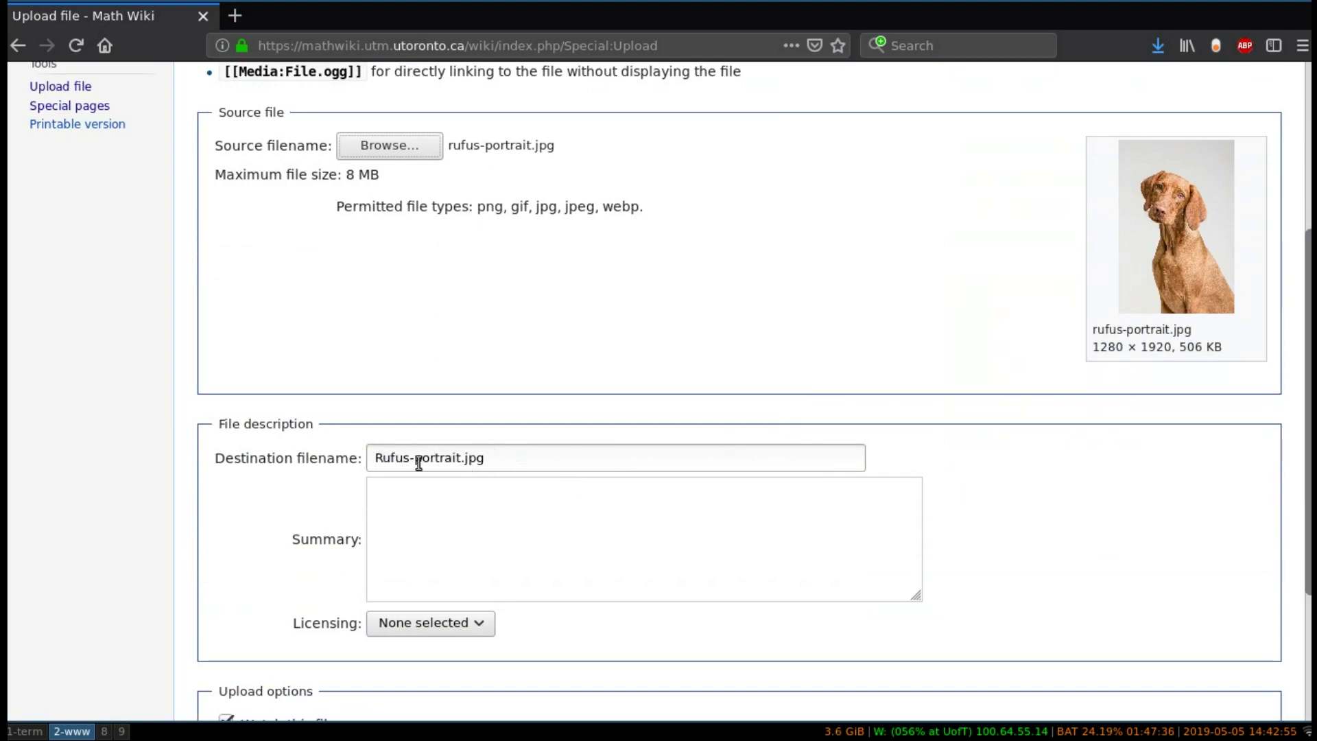
left_click(542, 553)
type("A hands")
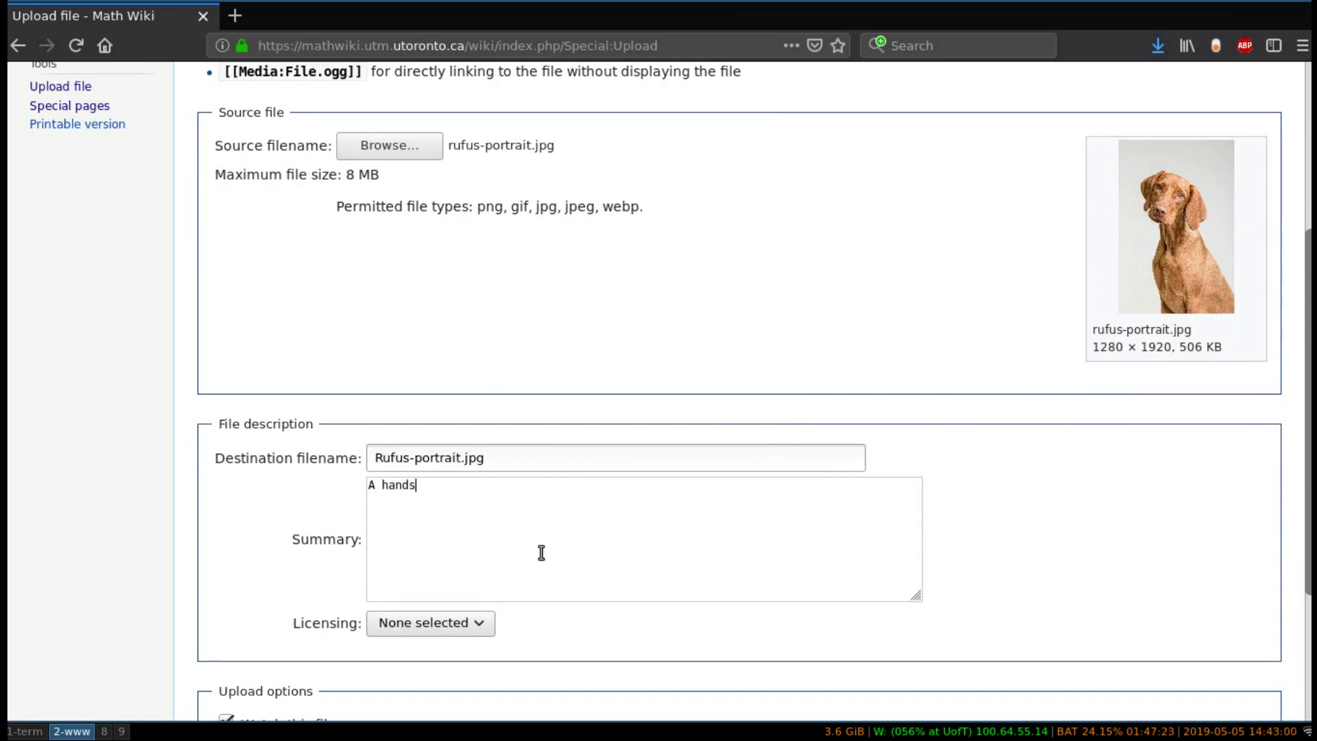
type("ome looking fo")
key("BackSpace")
key("BackSpace")
type("p")
type("ortrait of Ru")
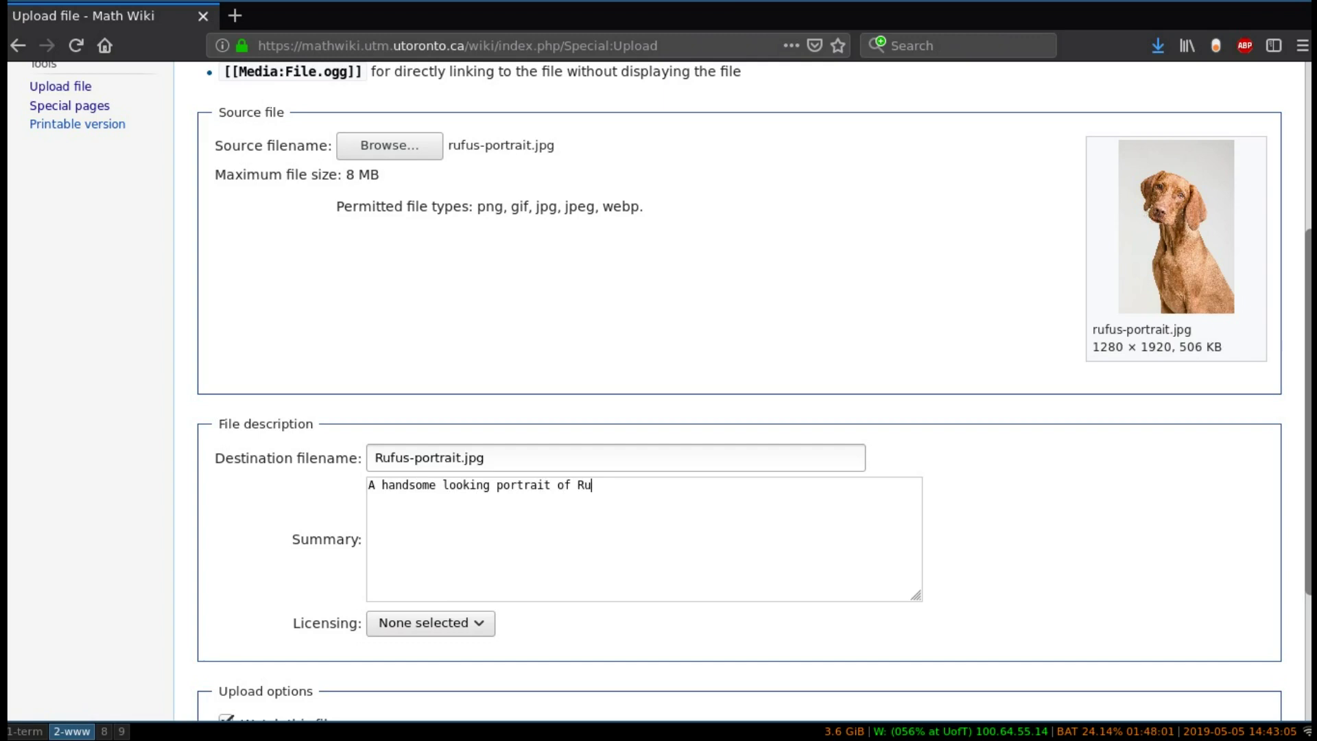
type("fus.")
scroll(561, 505, "down", 1)
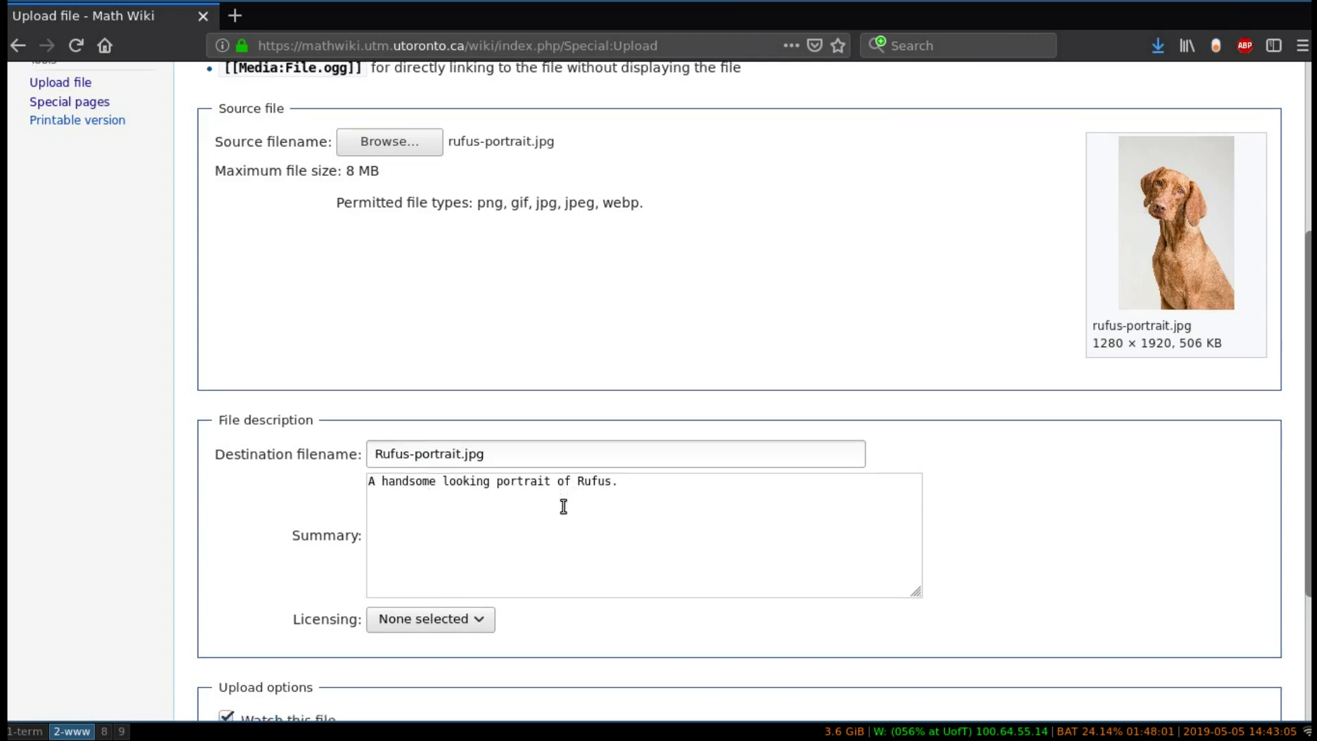
scroll(534, 443, "down", 1)
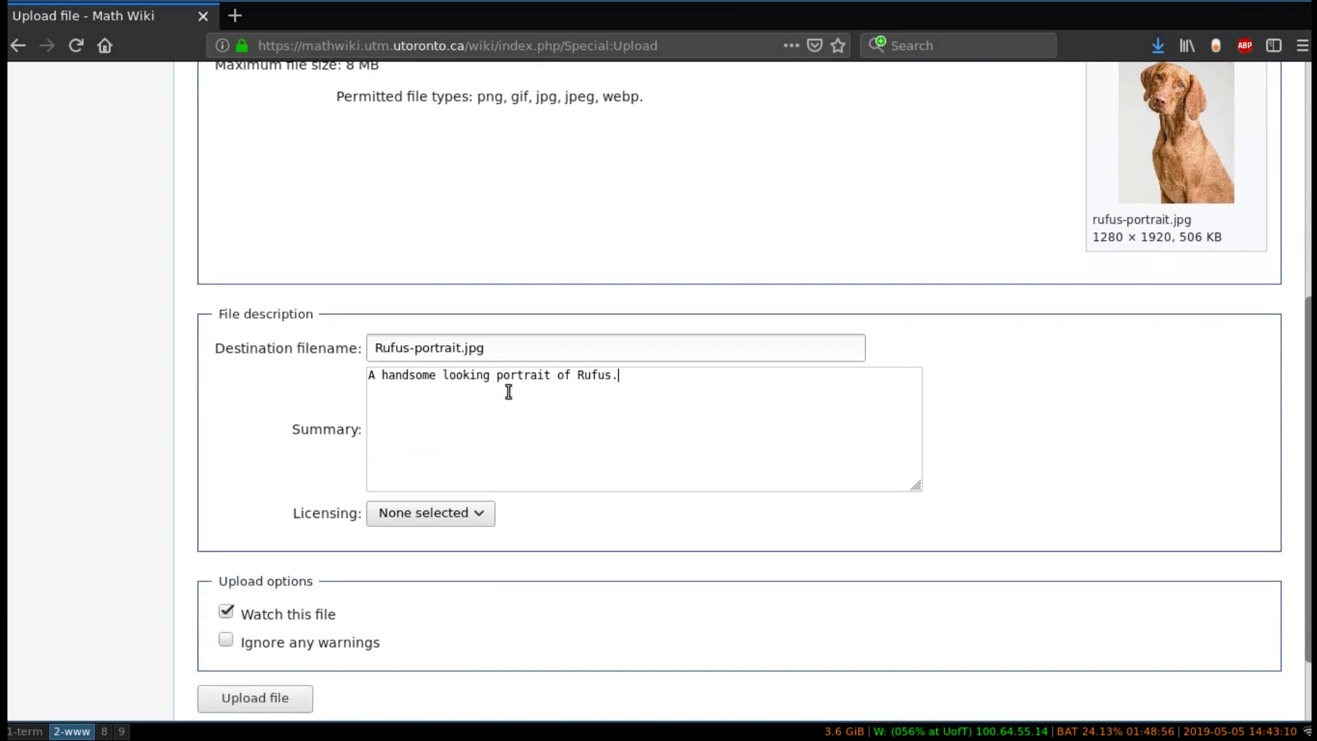
scroll(479, 464, "down", 1)
scroll(480, 463, "down", 1)
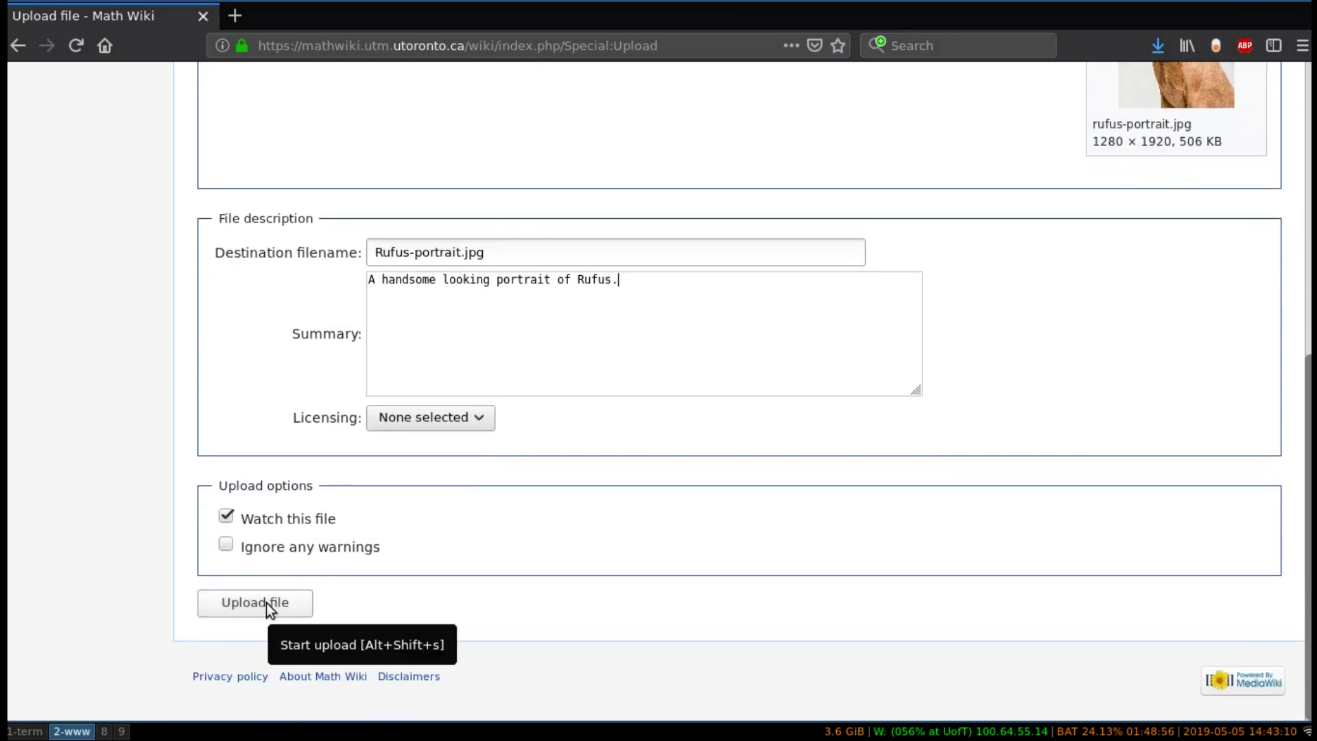
triple_click(427, 255)
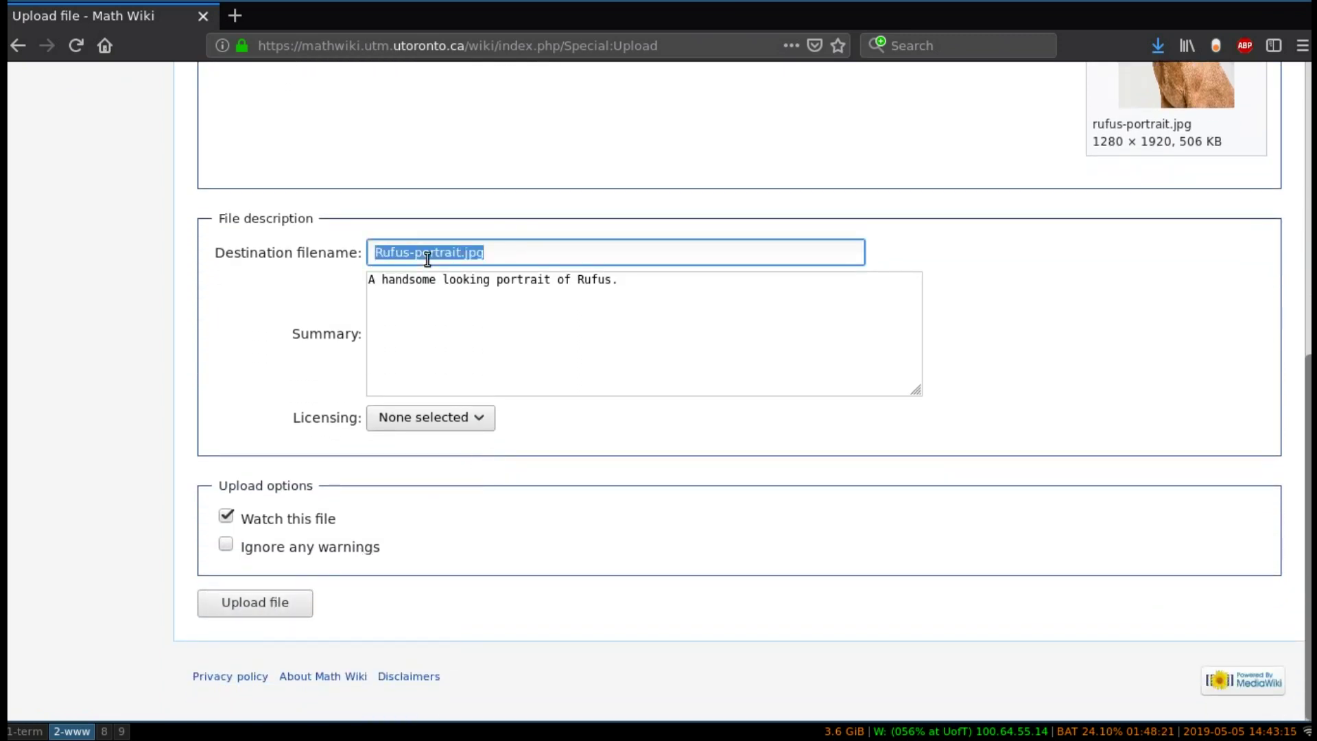
left_click(232, 611)
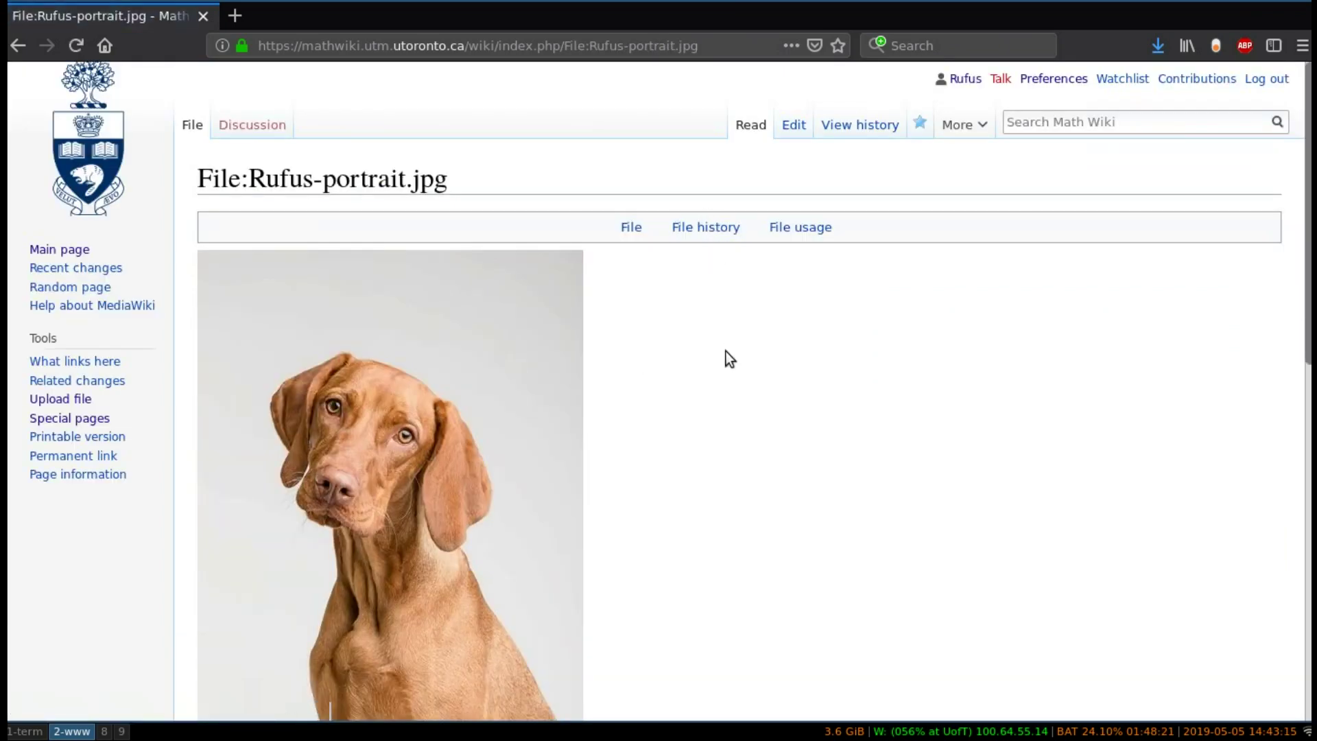
scroll(725, 351, "down", 2)
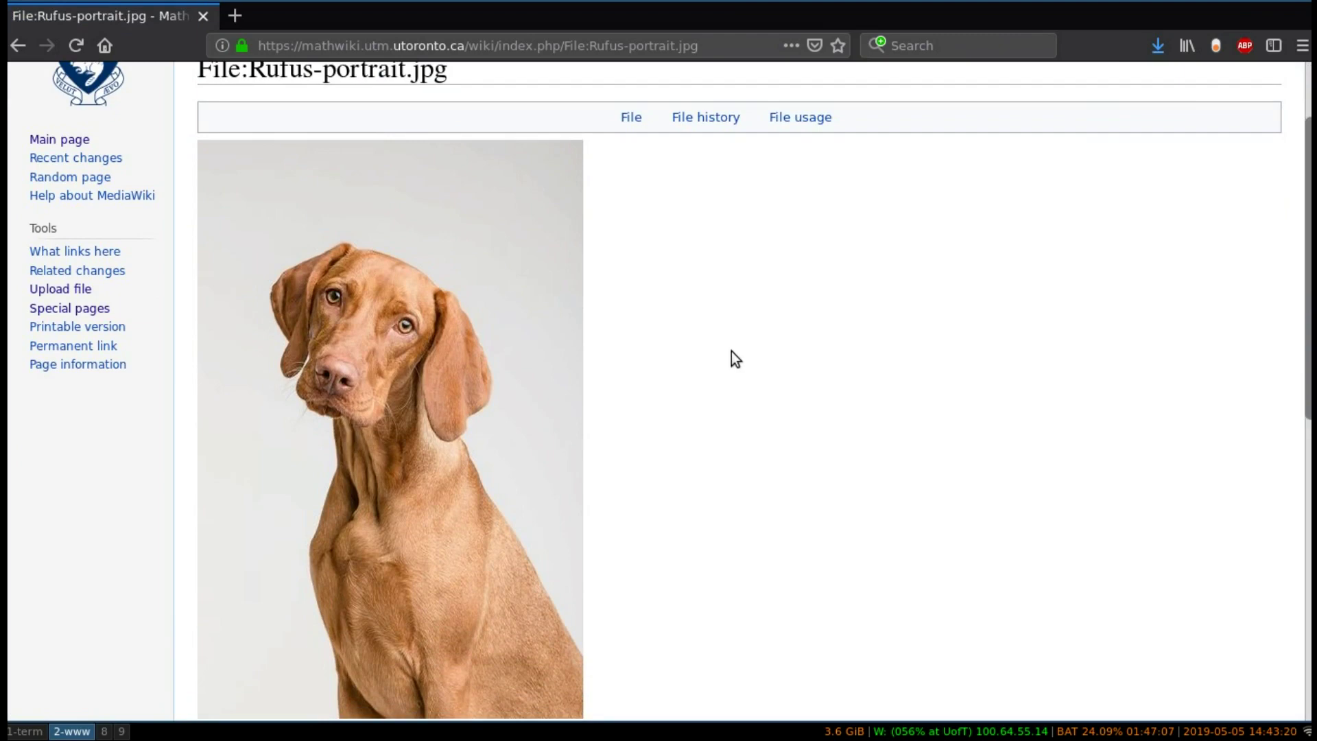
scroll(659, 391, "down", 6)
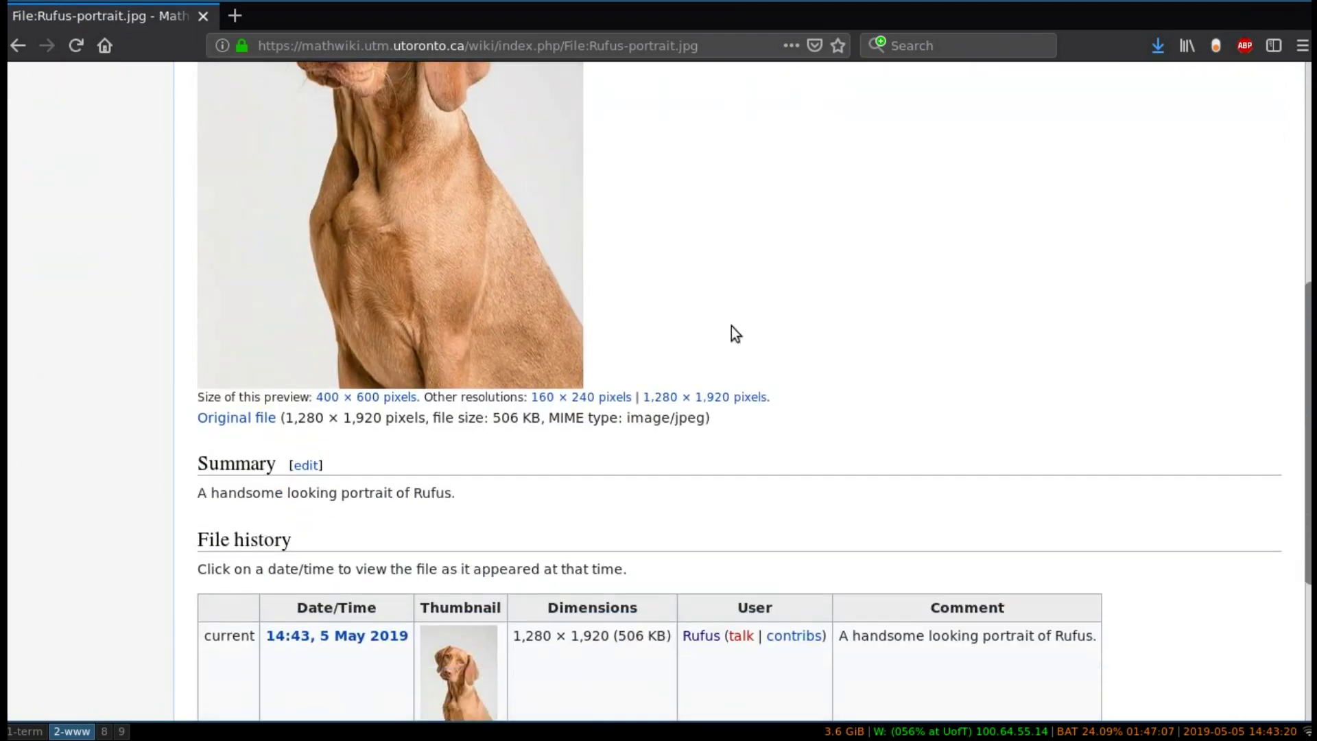
scroll(725, 330, "up", 9)
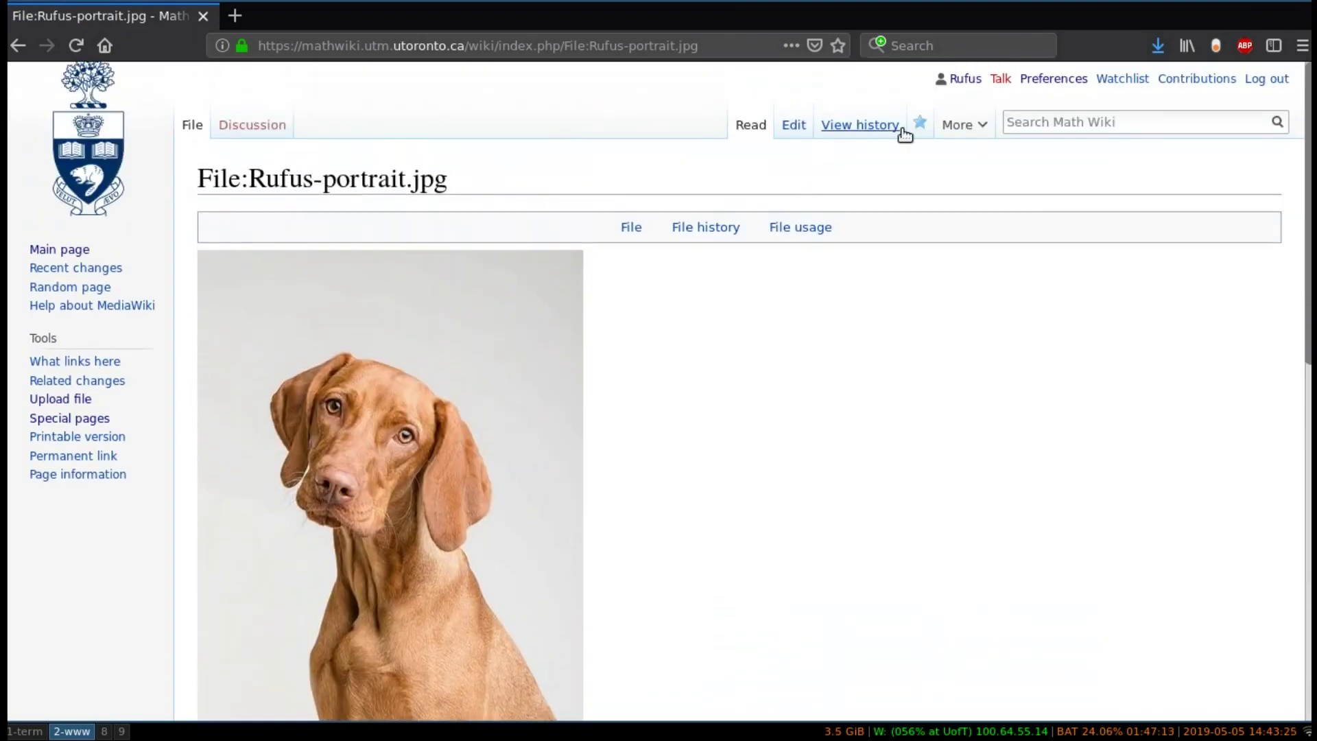
Step: Return via Main page and BioPages to Rufus the Dog's user page
left_click(87, 257)
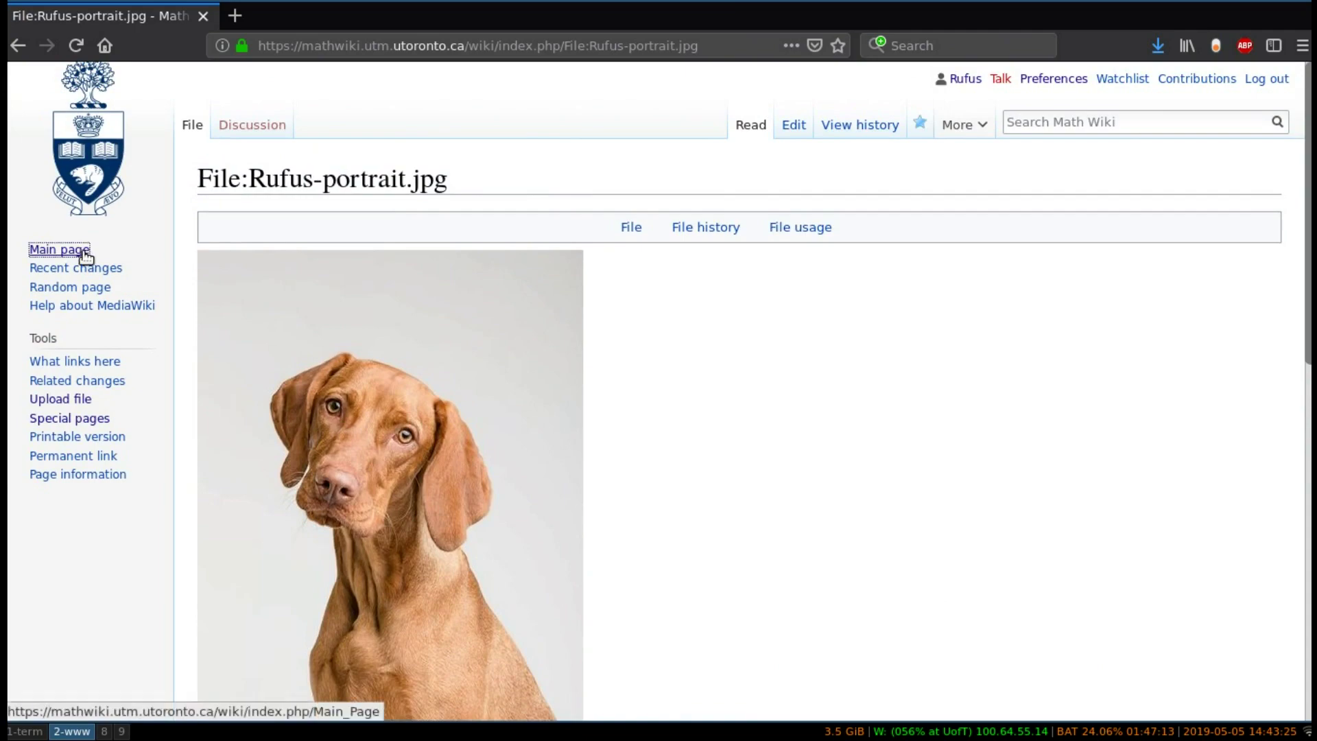
scroll(178, 289, "down", 5)
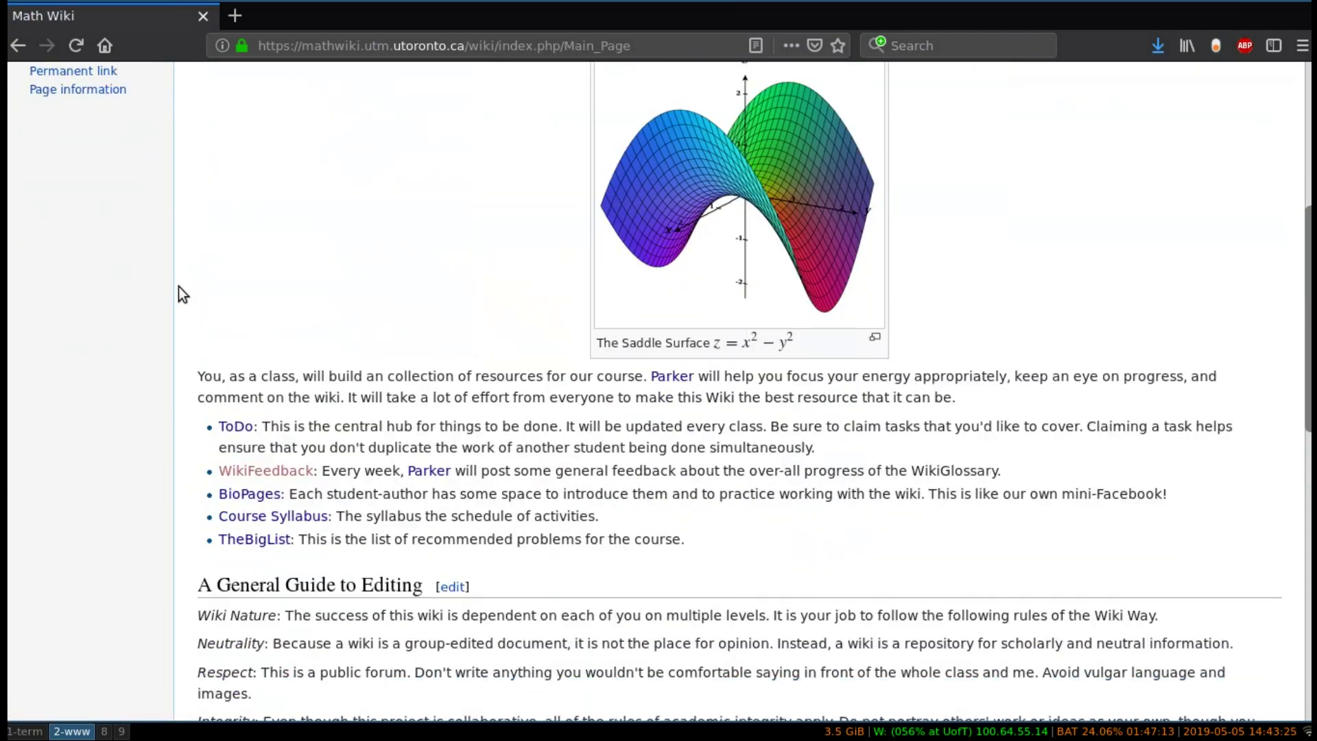
left_click(230, 499)
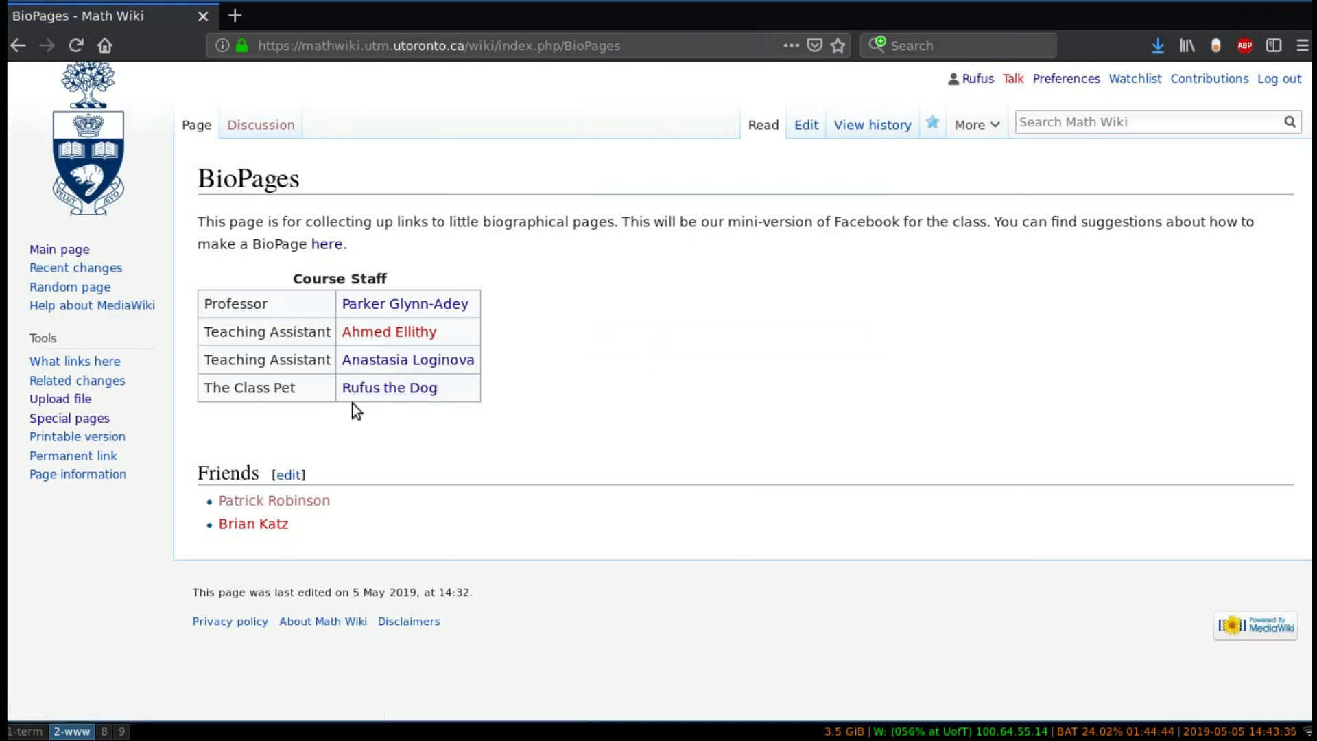
left_click(407, 392)
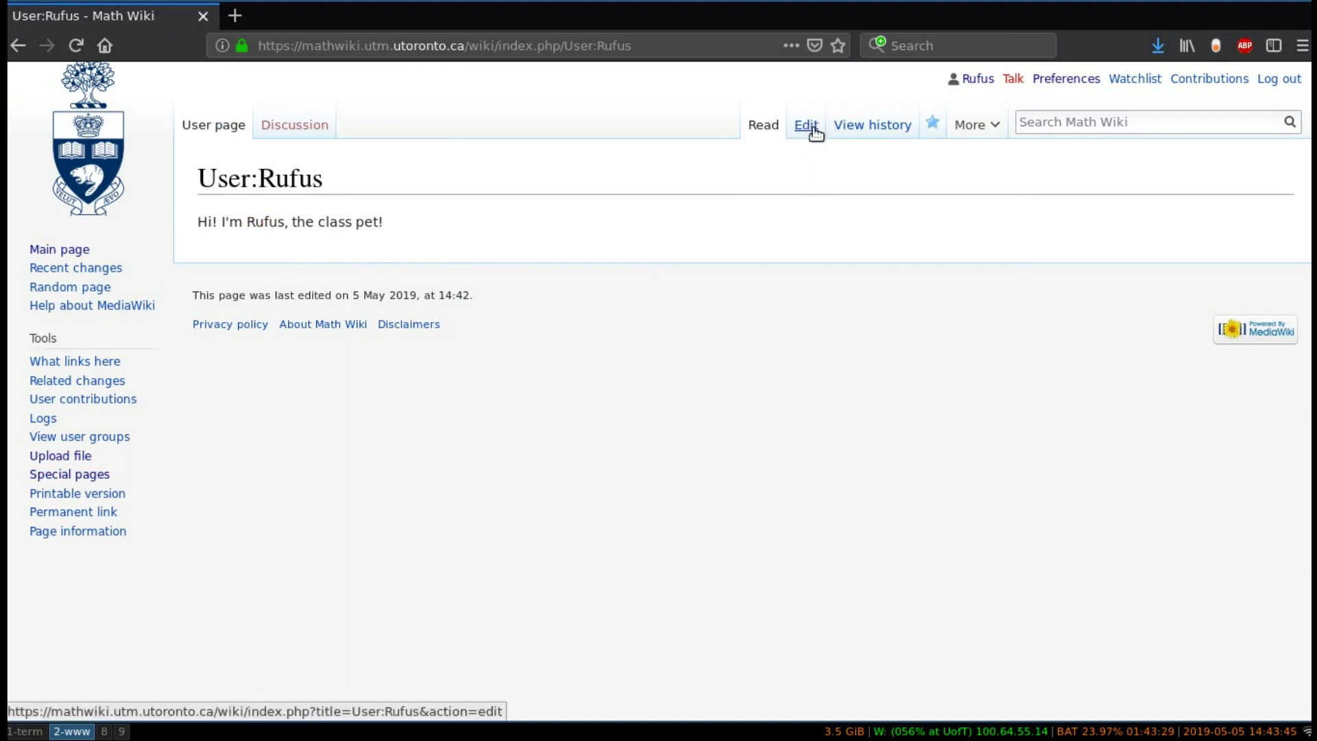
Step: Edit Rufus's user page to embed the dog portrait below the greeting and save
left_click(813, 132)
scroll(752, 170, "down", 3)
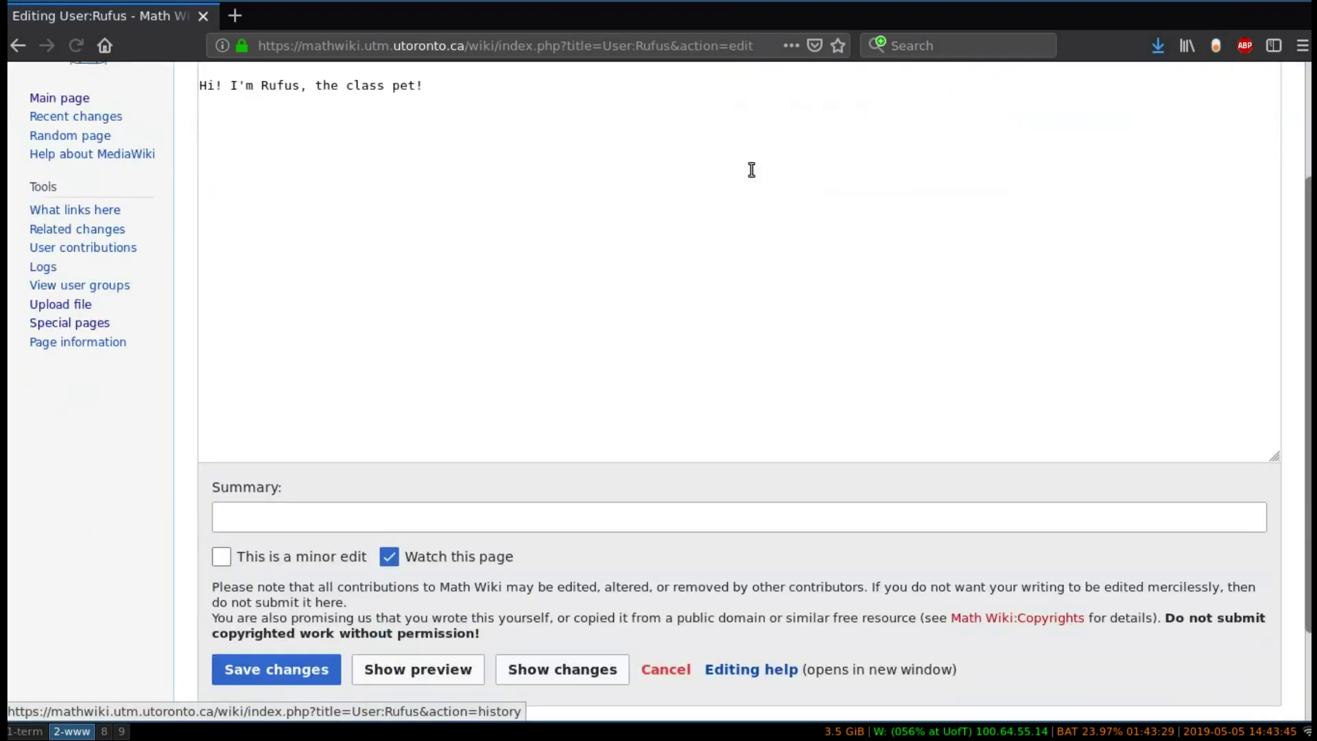
scroll(752, 170, "down", 1)
scroll(735, 146, "up", 4)
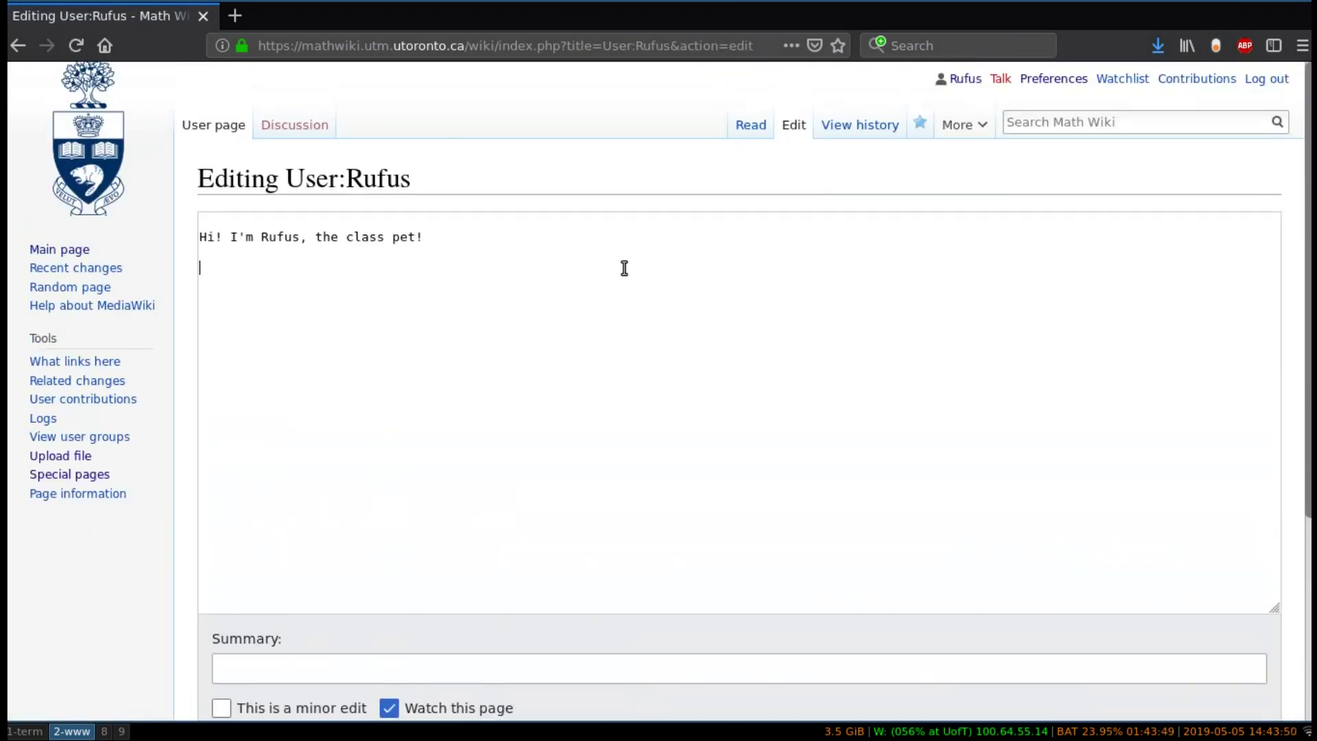
type("[File:")
type("Rufus-portrait.jpg")
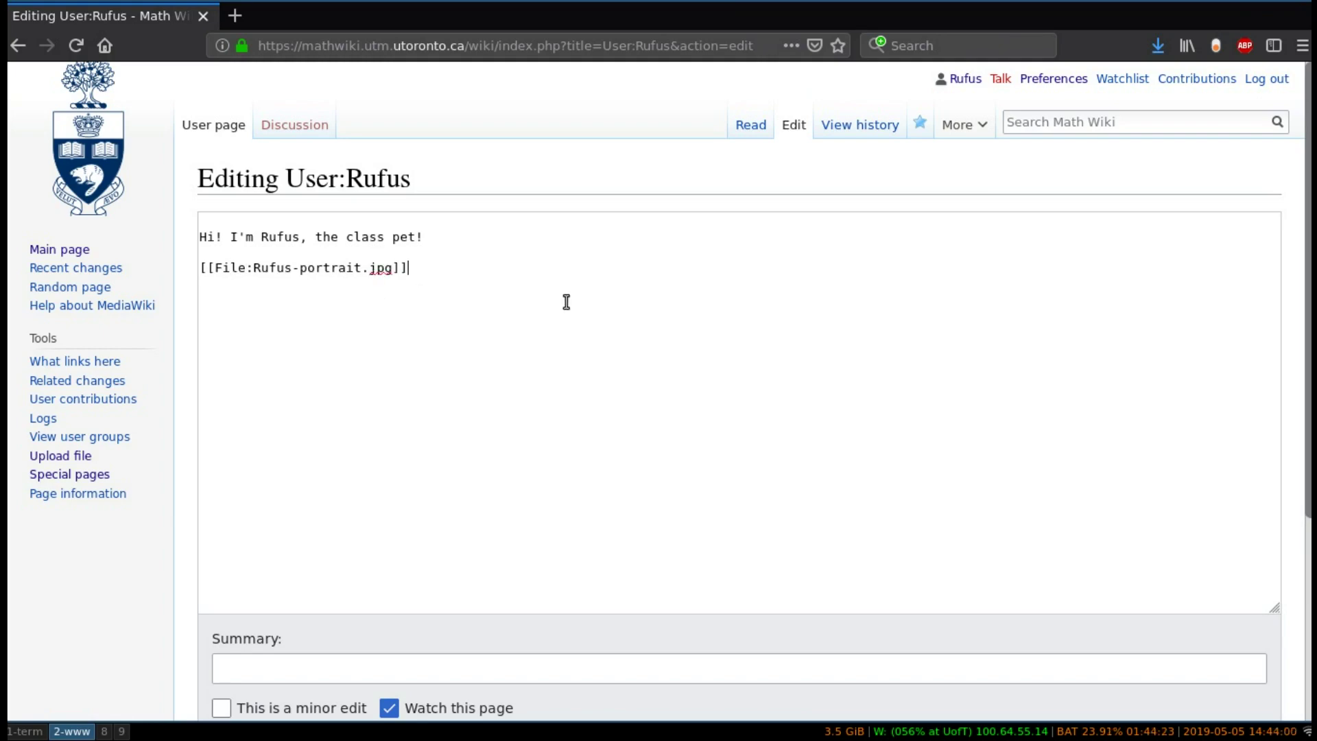
scroll(538, 327, "down", 3)
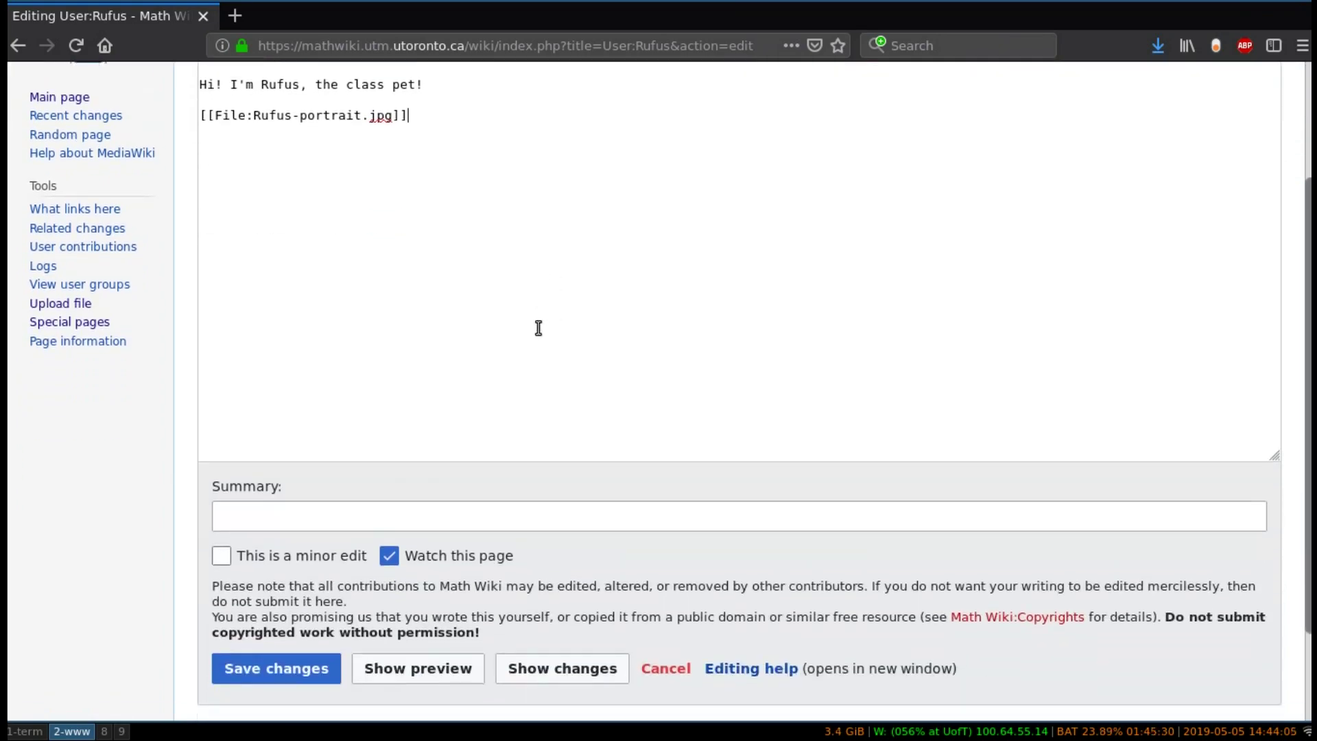
left_click(255, 668)
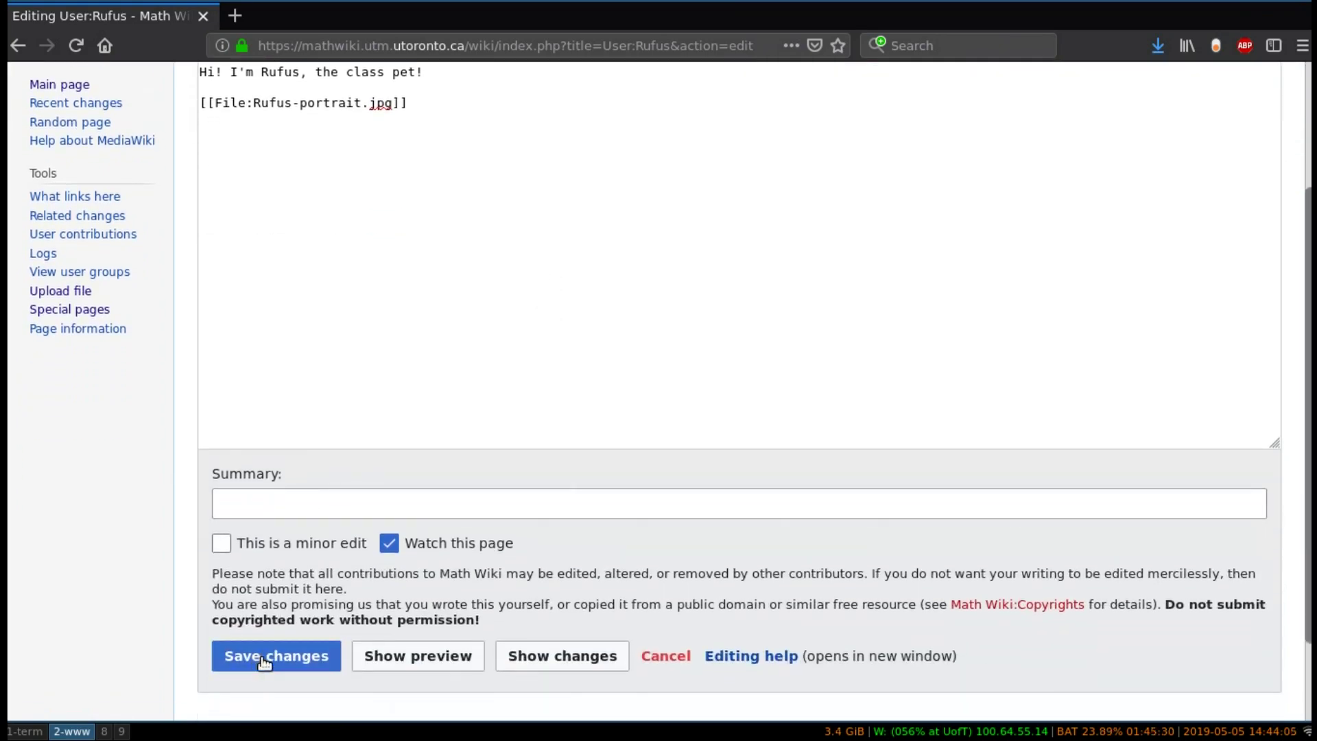
scroll(577, 427, "down", 5)
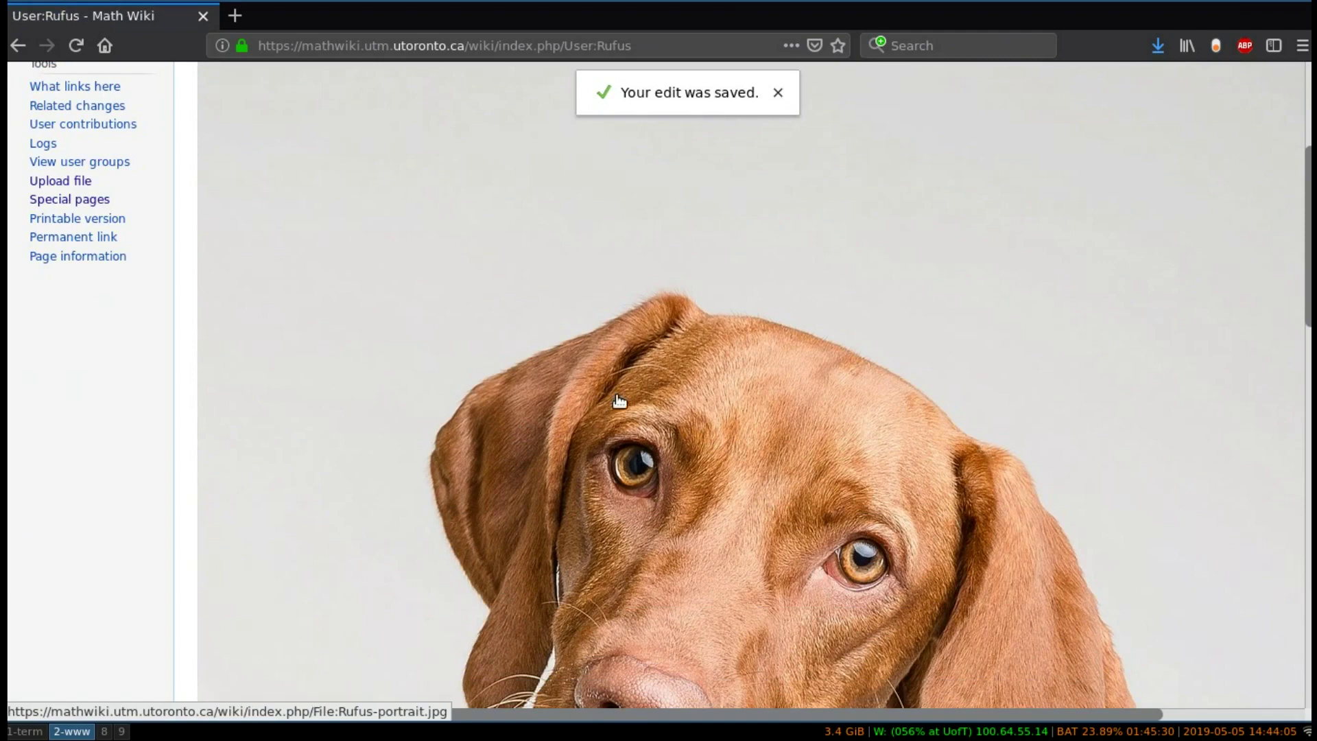
scroll(700, 371, "down", 3)
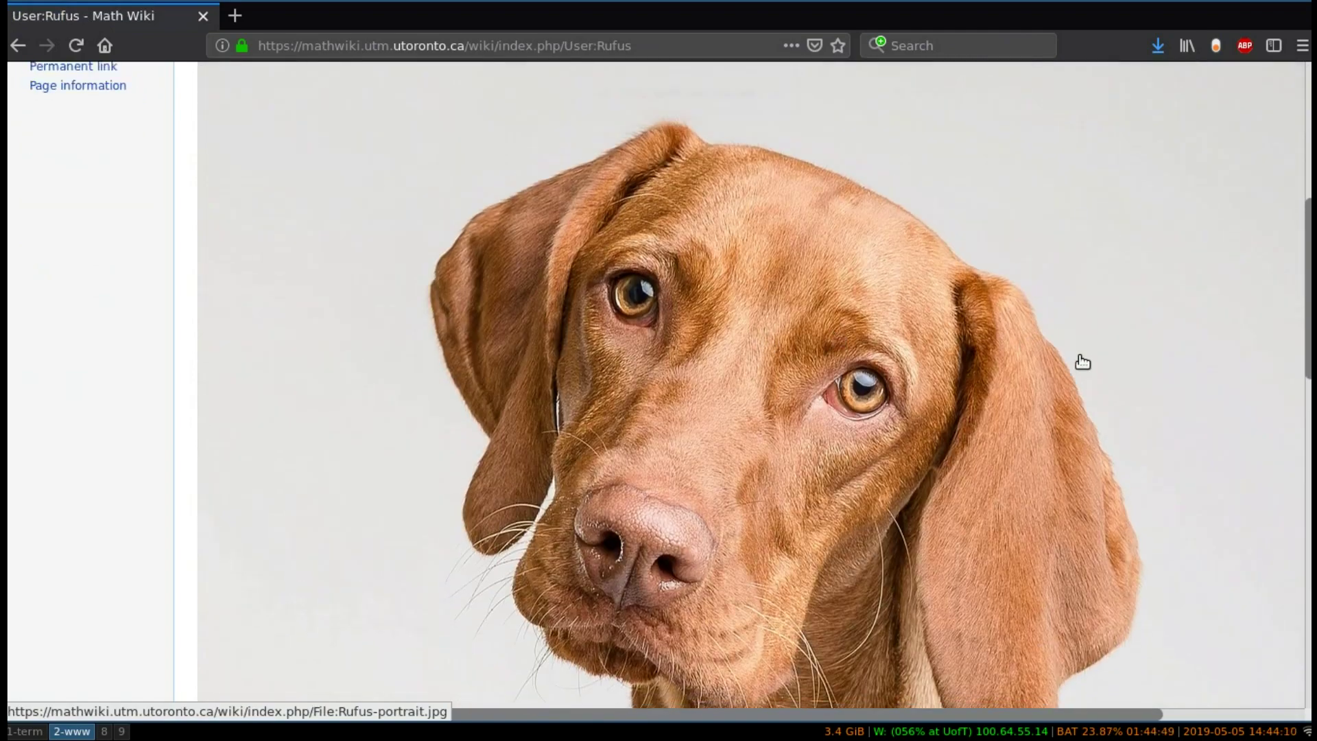
scroll(1081, 360, "up", 8)
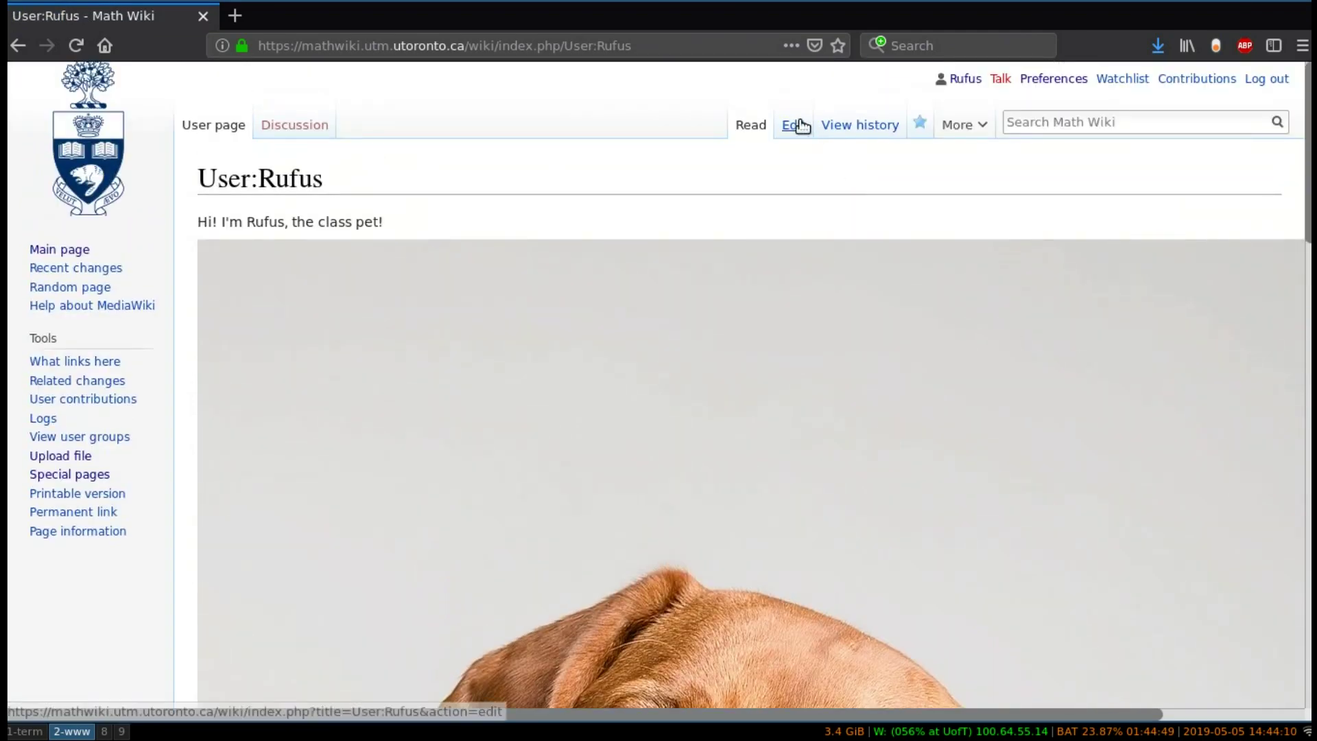
Step: Add the sentence about playing catch, eating shoes and long beach walks below the image and save
left_click(794, 125)
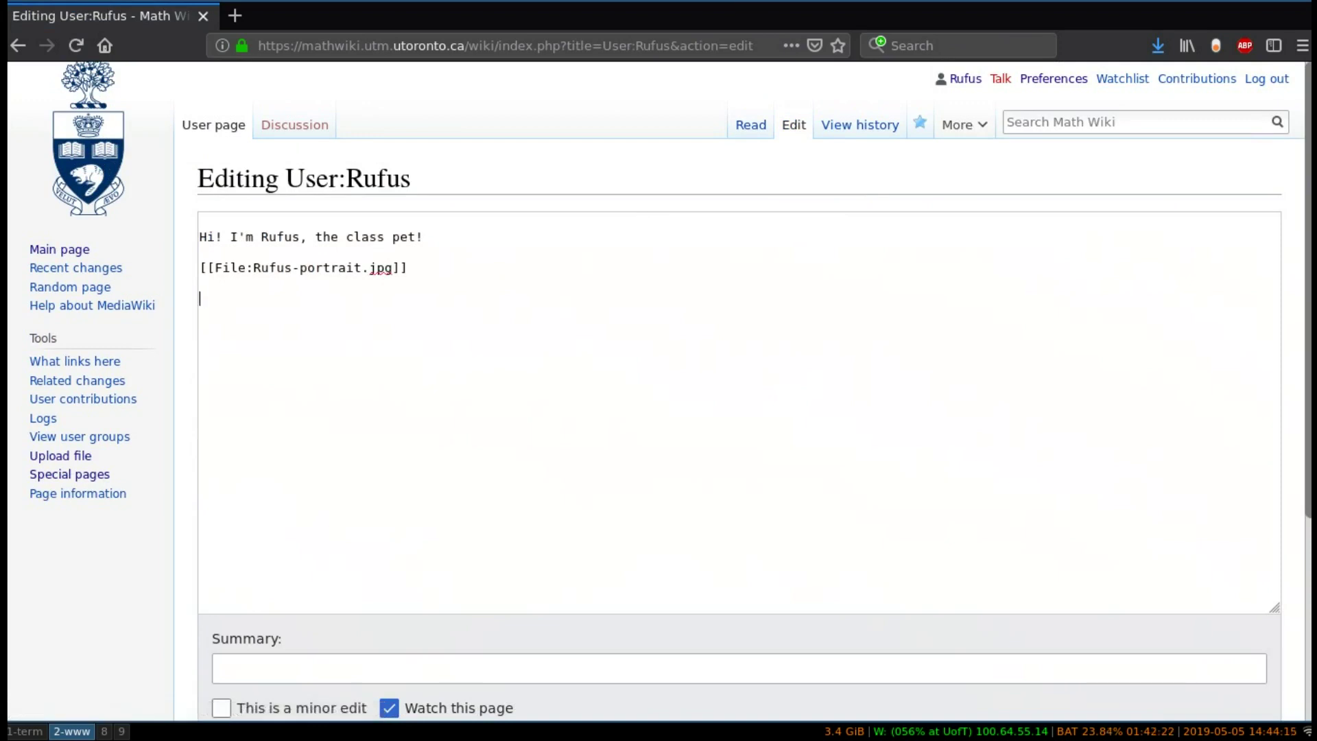
type("Iam")
key("BackSpace")
key("BackSpace")
key("BackSpace")
type("love")
key("BackSpace")
key("BackSpace")
type("o play c")
type("atch, eat s")
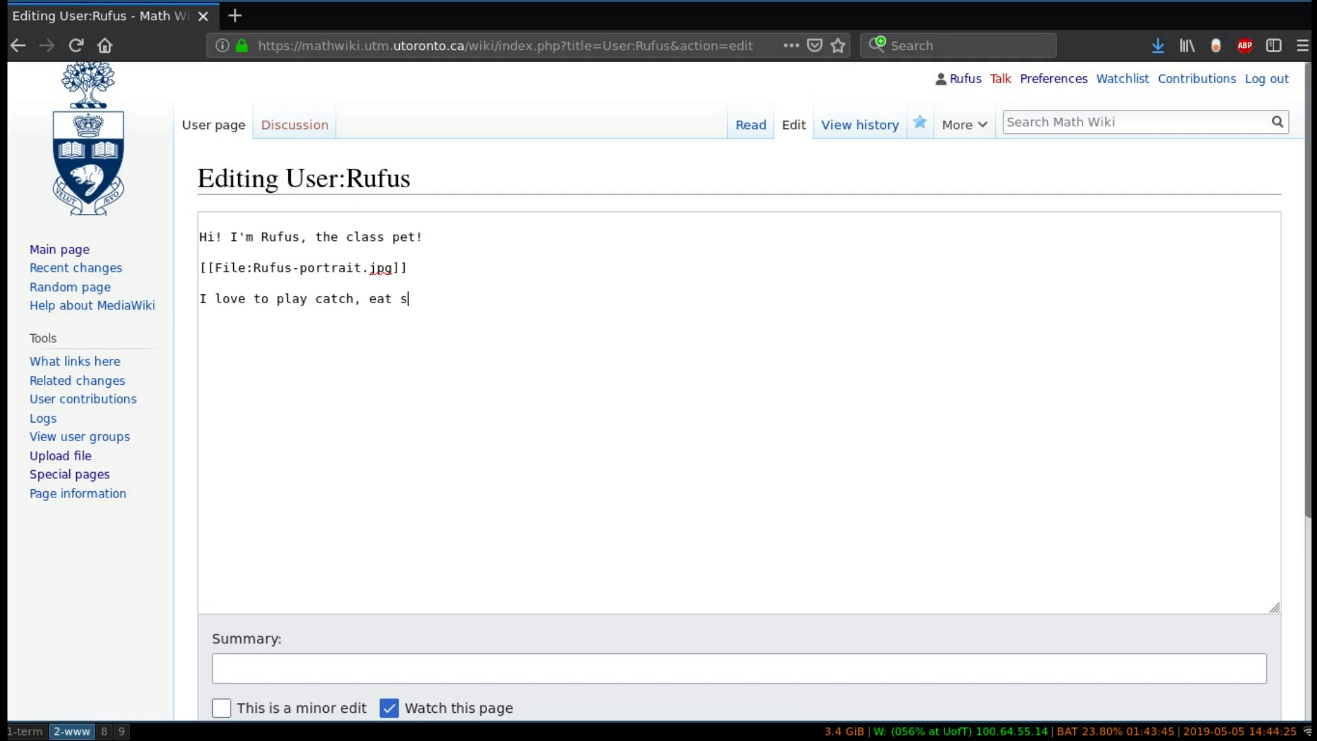
type("hoes, and g")
type("o for long walks ")
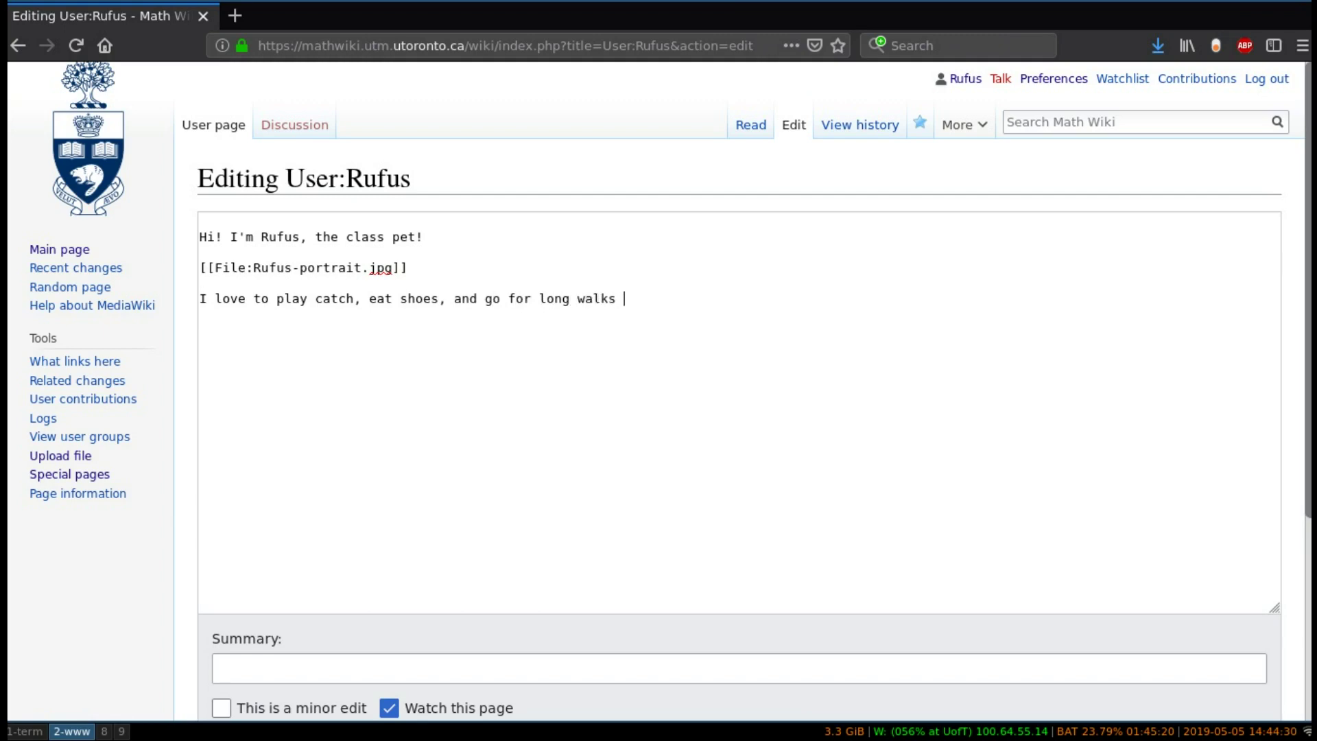
type("on")
key("BackSpace")
type("e beach.")
scroll(424, 323, "down", 4)
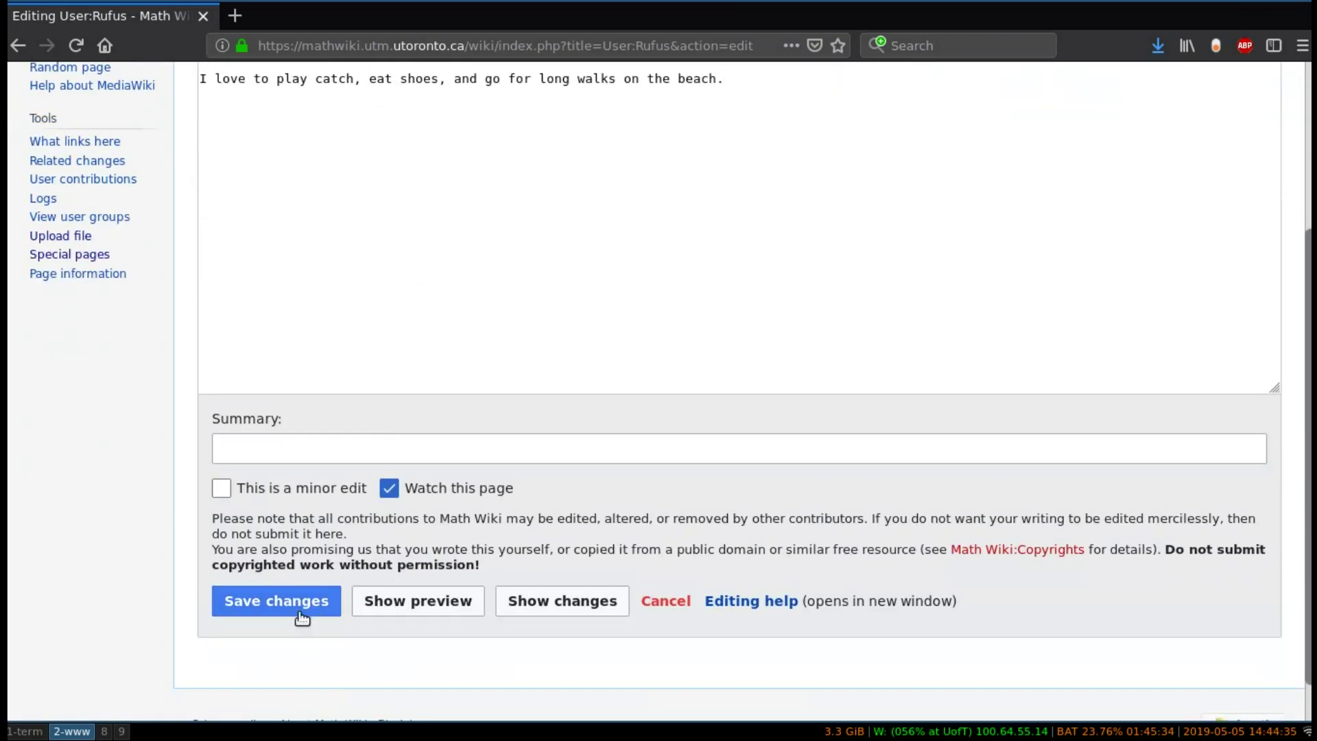
left_click(296, 606)
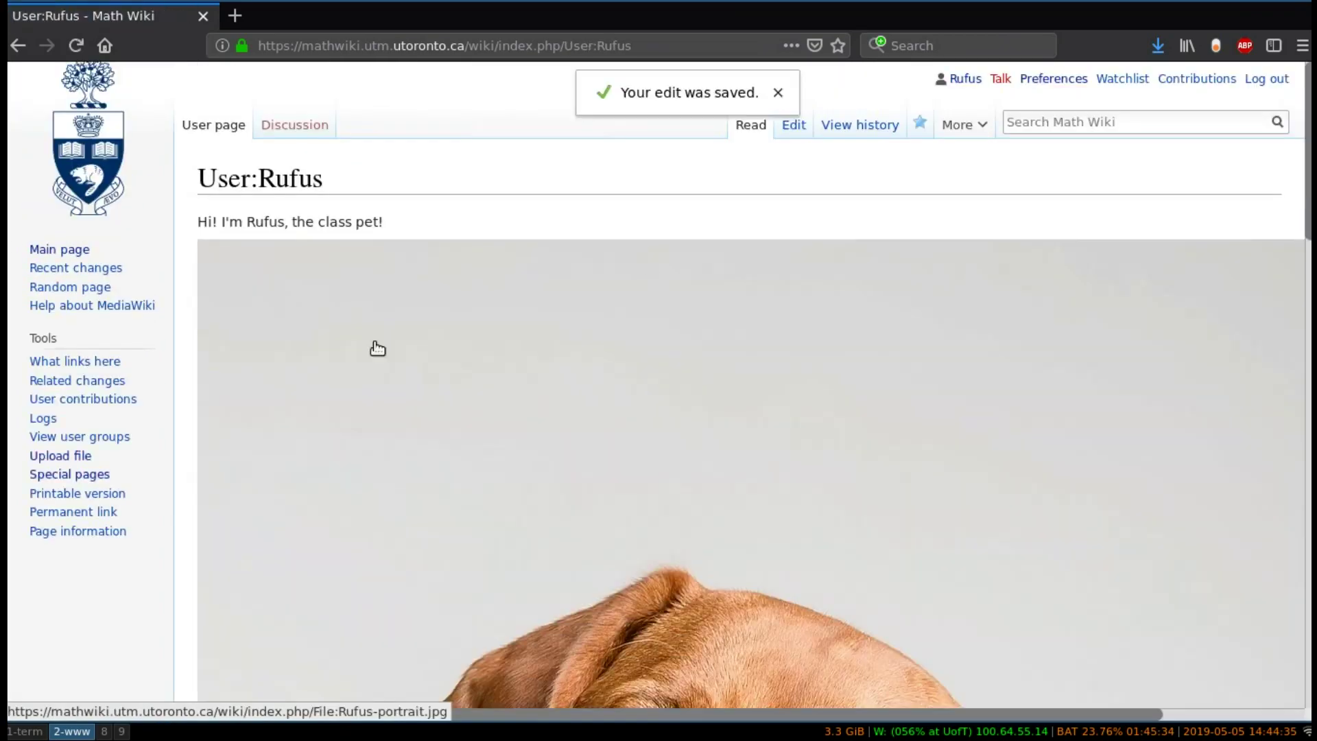
scroll(323, 267, "down", 2)
scroll(323, 268, "down", 5)
scroll(324, 278, "down", 3)
scroll(323, 277, "down", 3)
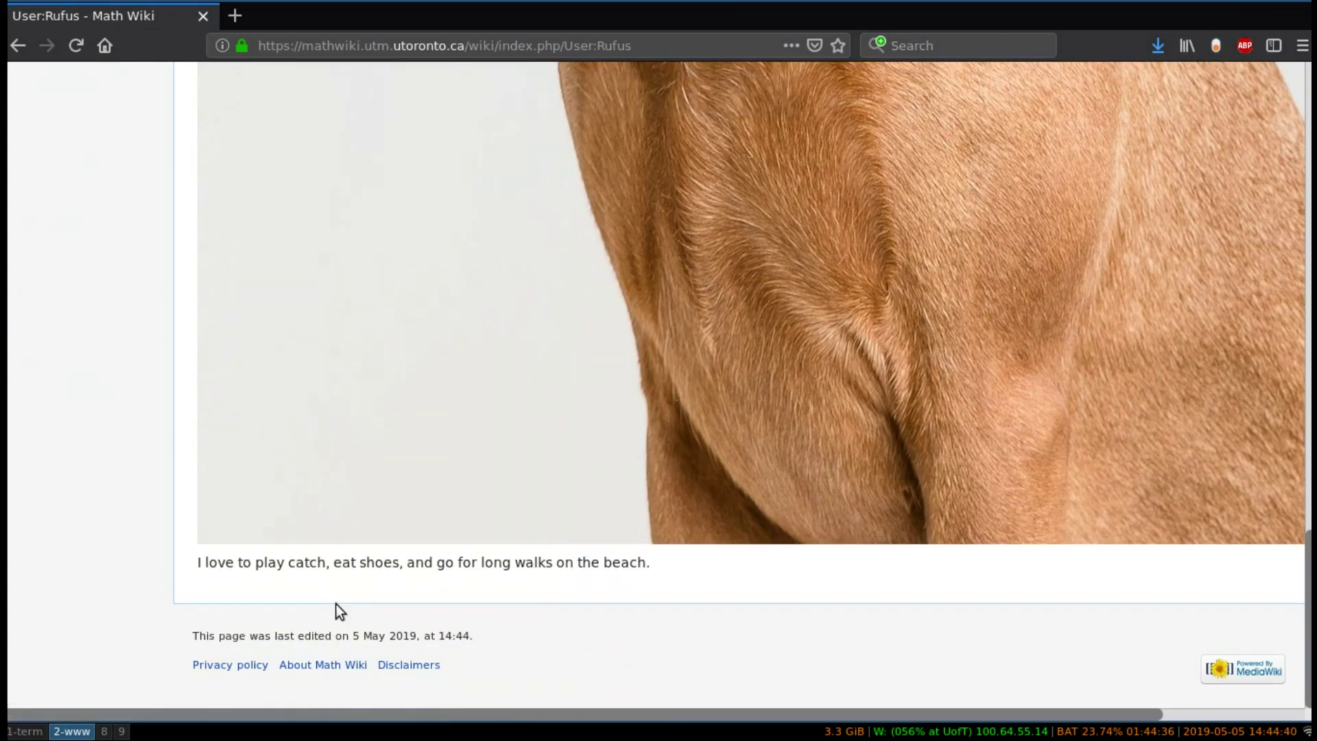
scroll(339, 603, "up", 5)
scroll(339, 603, "up", 5)
scroll(338, 604, "down", 5)
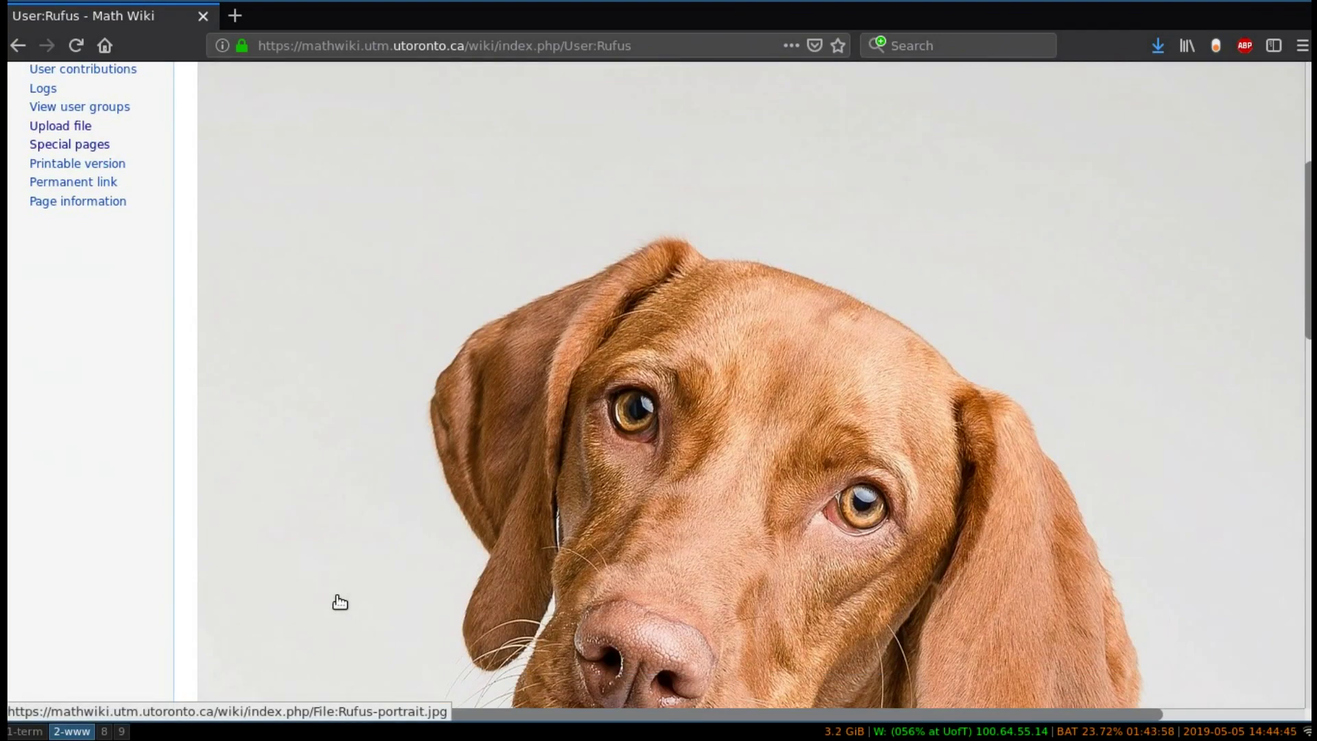
scroll(338, 603, "down", 2)
scroll(339, 603, "down", 1)
scroll(336, 580, "up", 8)
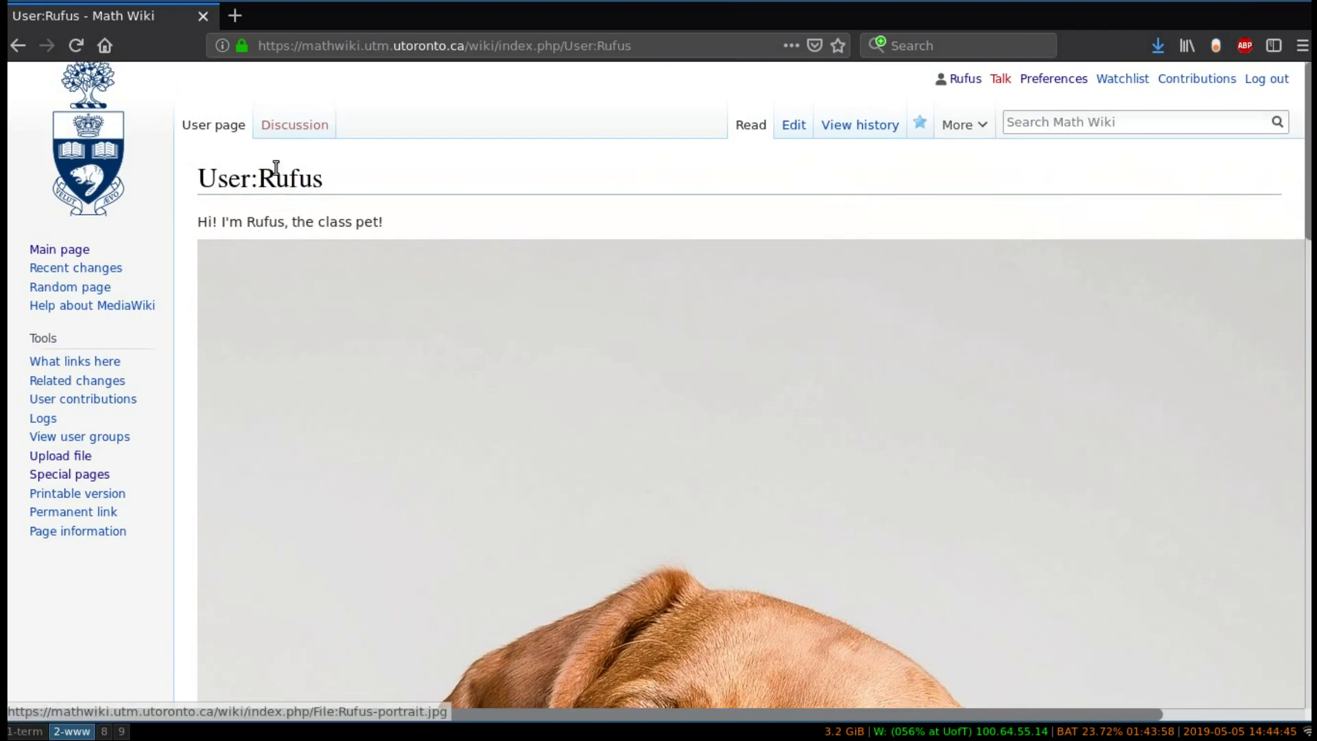
Step: Go to the Main Page and open the class ToDo page
left_click(88, 253)
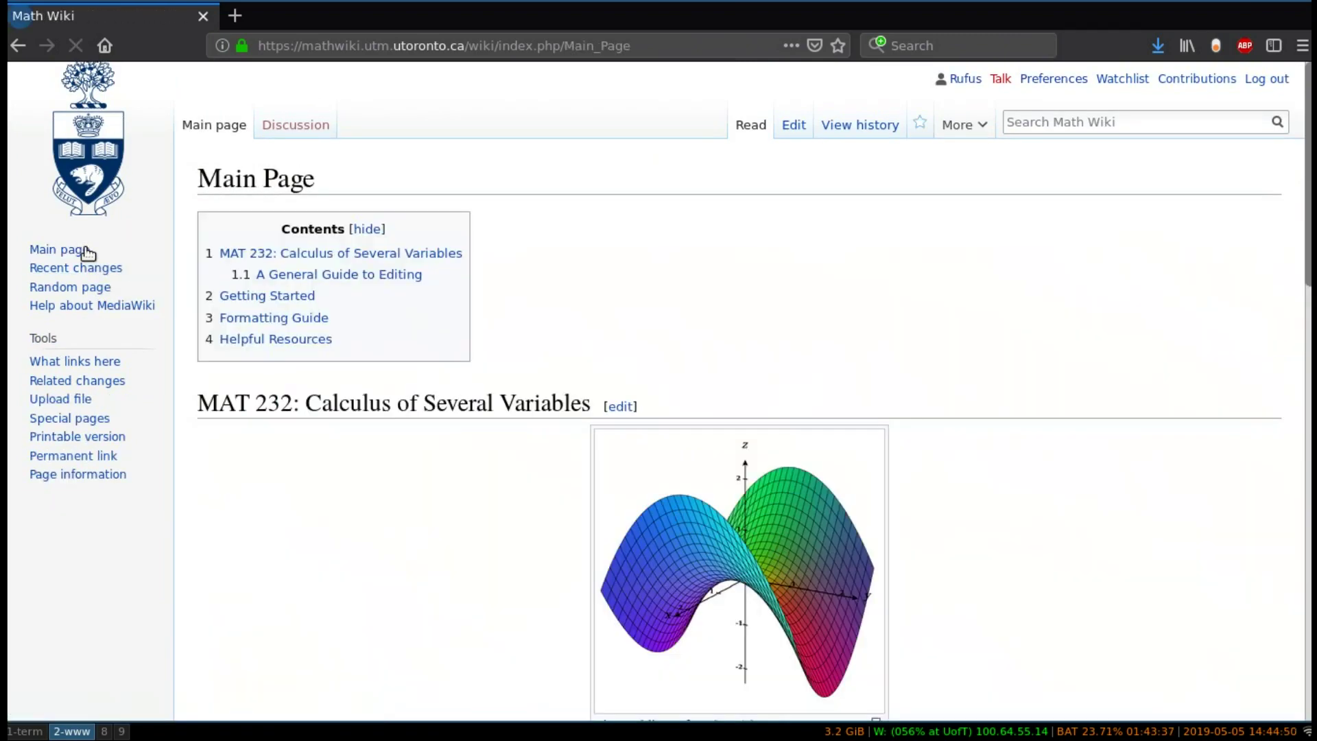
scroll(330, 360, "down", 1)
scroll(327, 357, "down", 5)
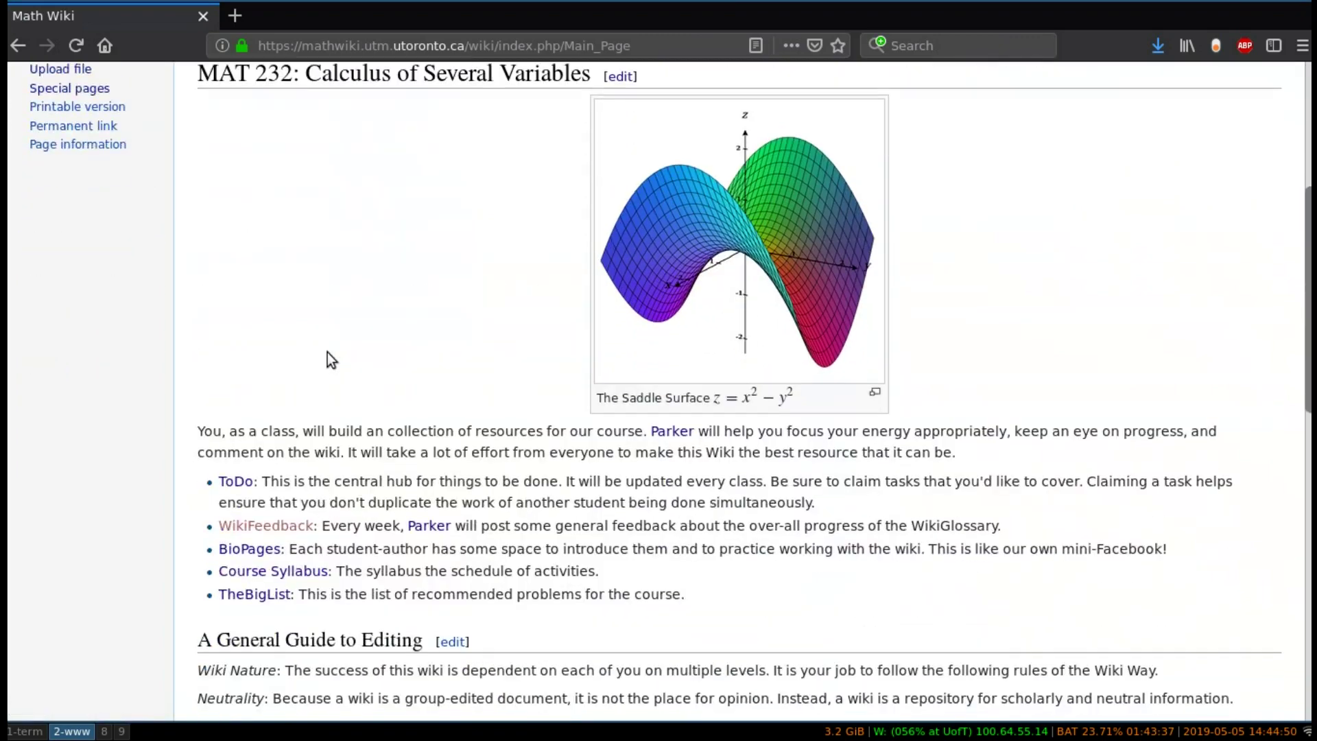
left_click(229, 489)
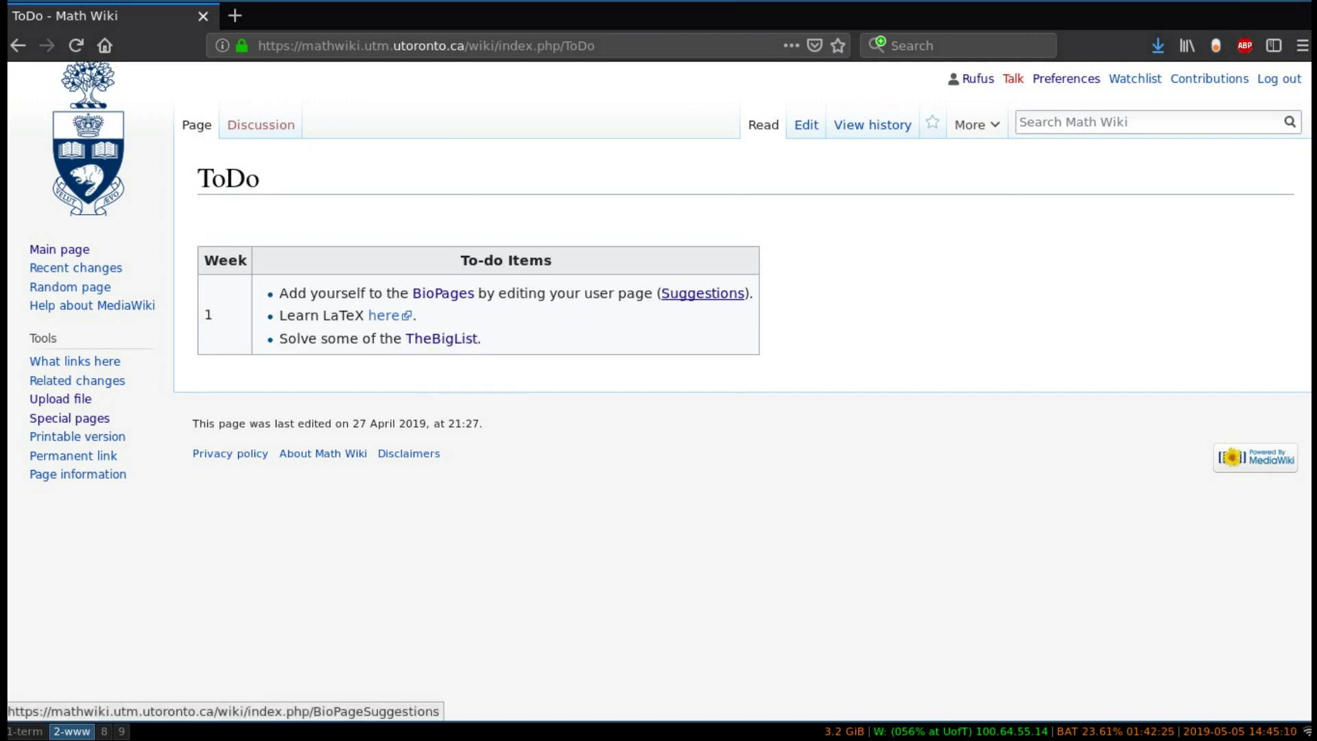
Step: Open BioPageSuggestions in a new tab, review the bio tips, then return to the Main Page
middle_click(676, 296)
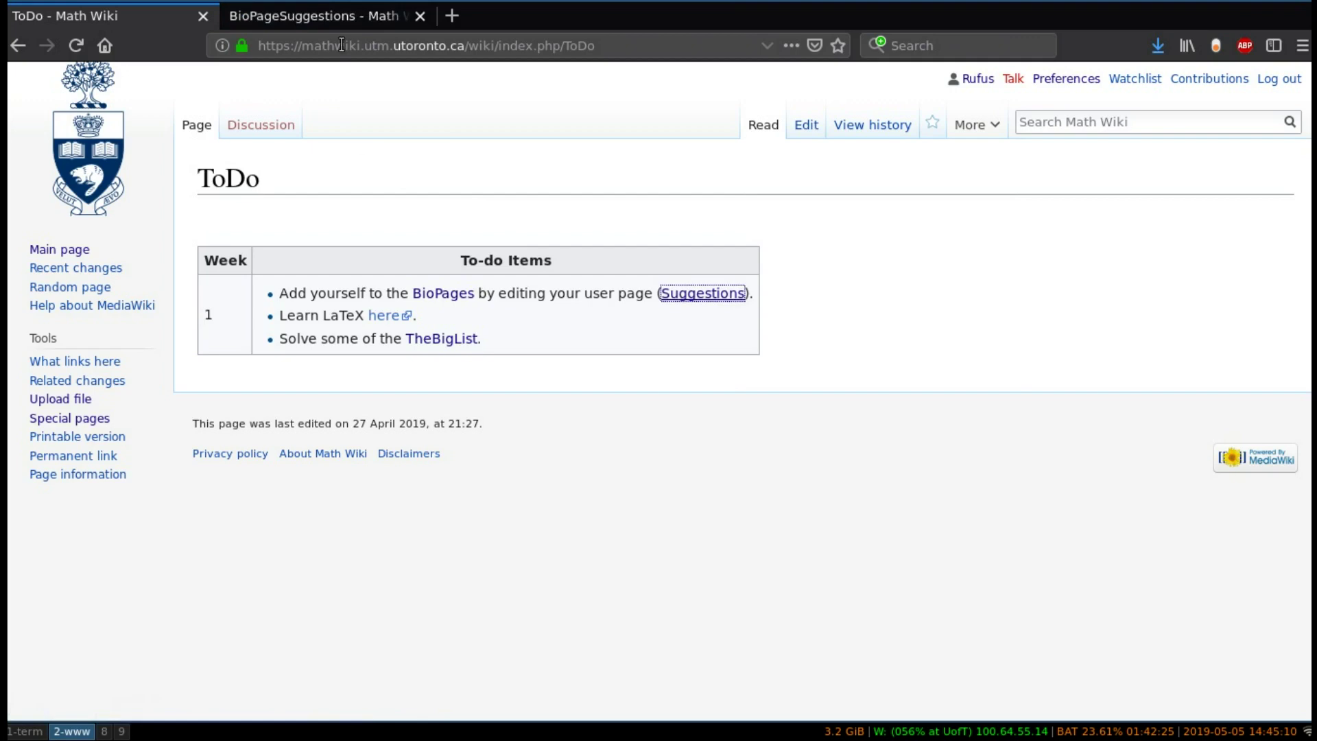
left_click(350, 17)
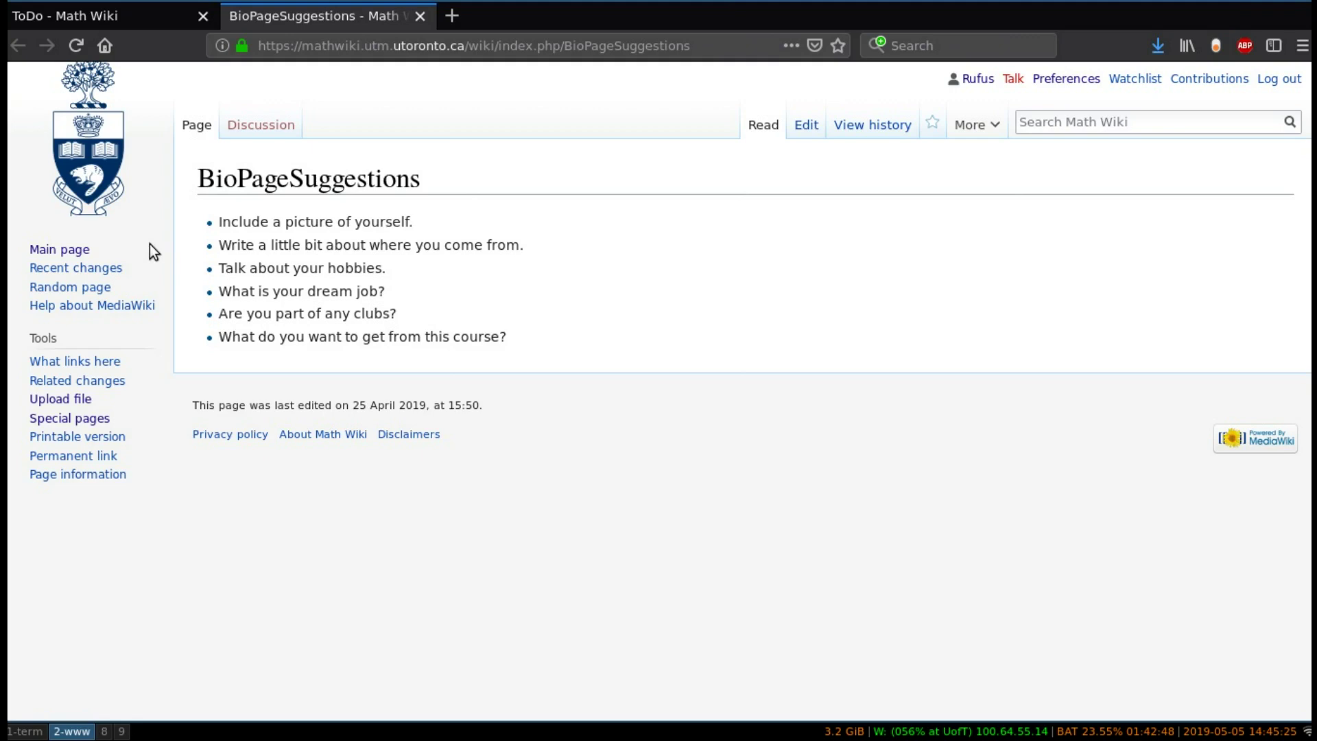
left_click(78, 250)
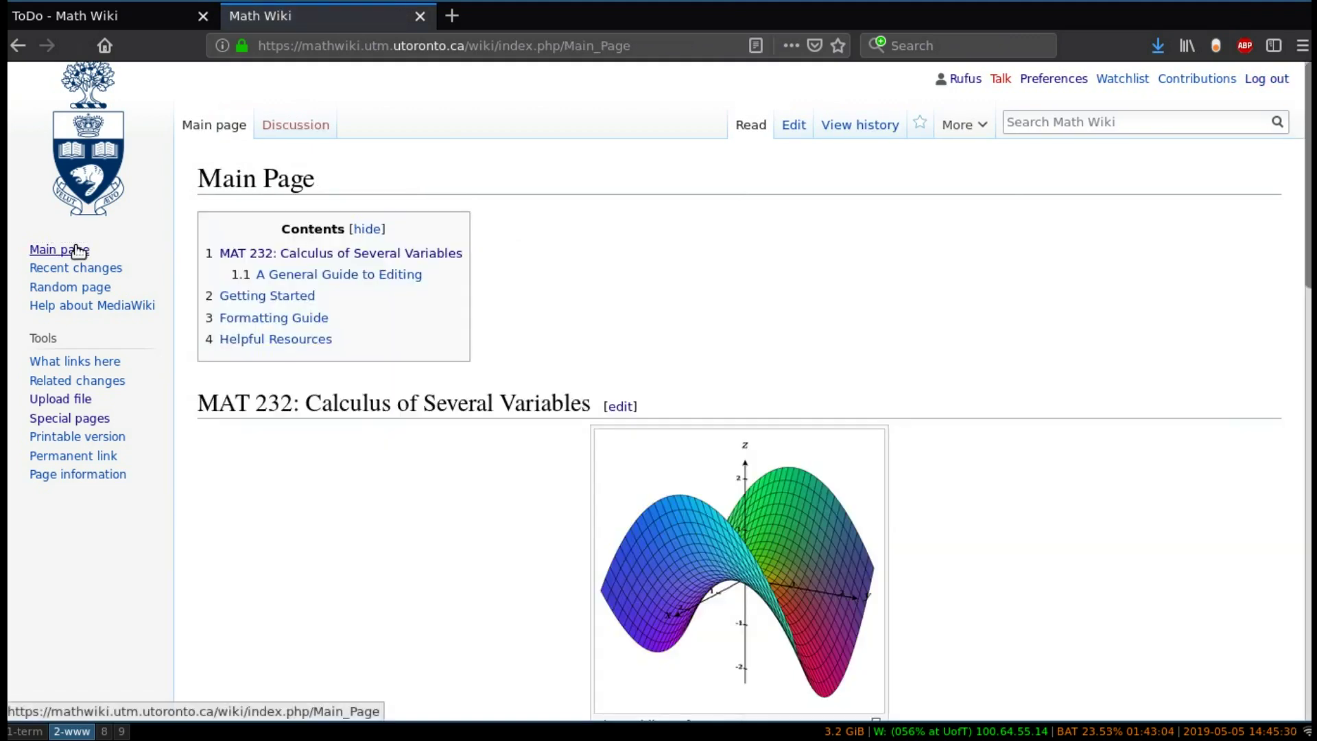